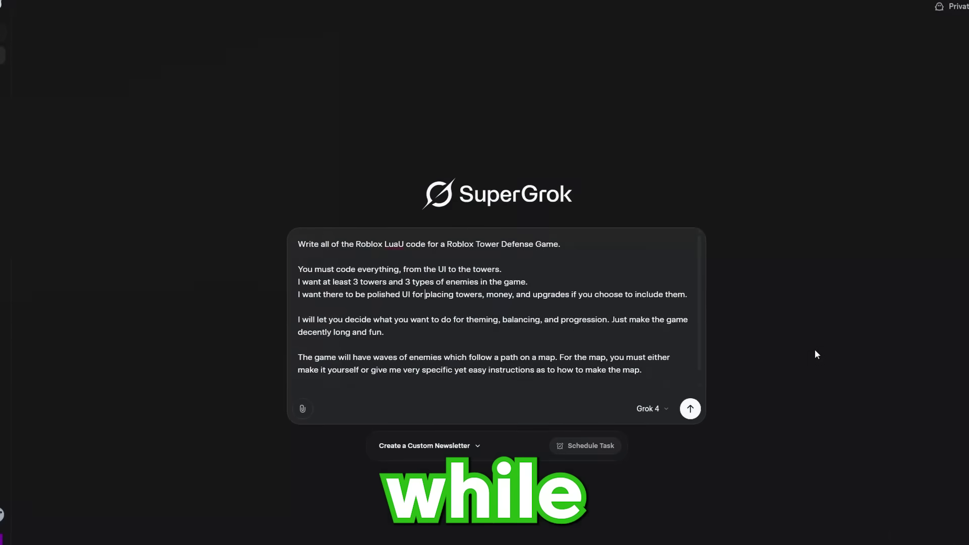
- Submit the prompt asking Grok 4 to write all the Luau code for a Roblox Tower Defense Game
{"action": "key", "text": "Return"}
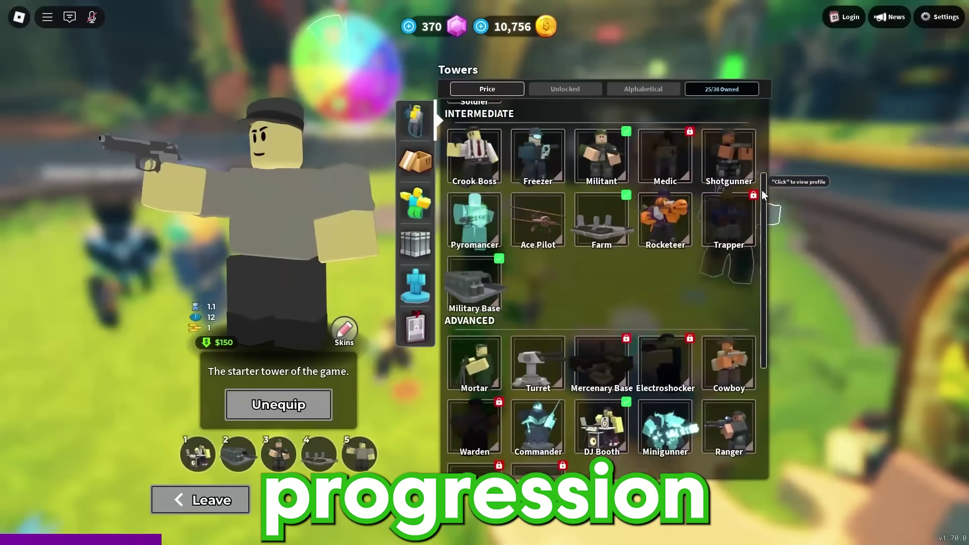
{"action": "scroll", "coordinate": [766, 265], "scroll_direction": "down", "scroll_amount": 3}
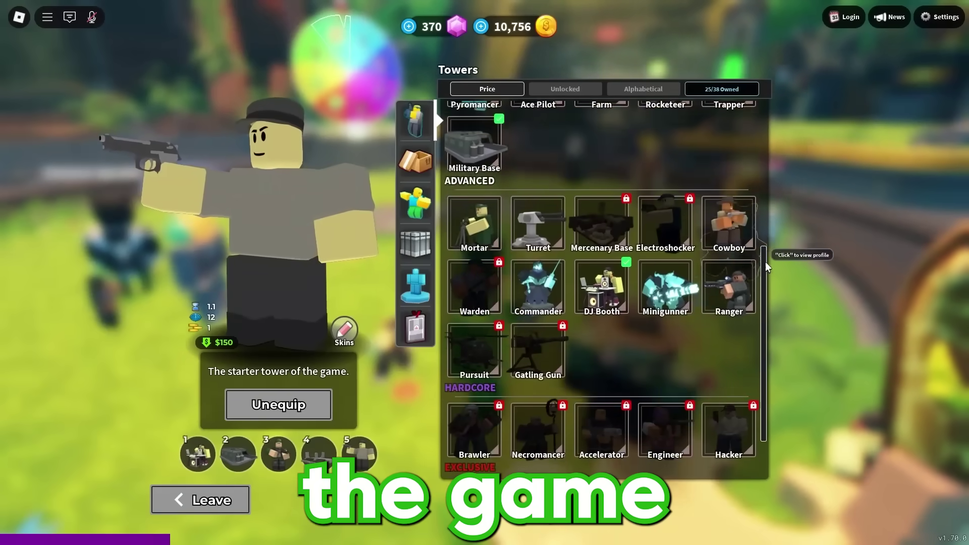
{"action": "scroll", "coordinate": [767, 283], "scroll_direction": "down", "scroll_amount": 2}
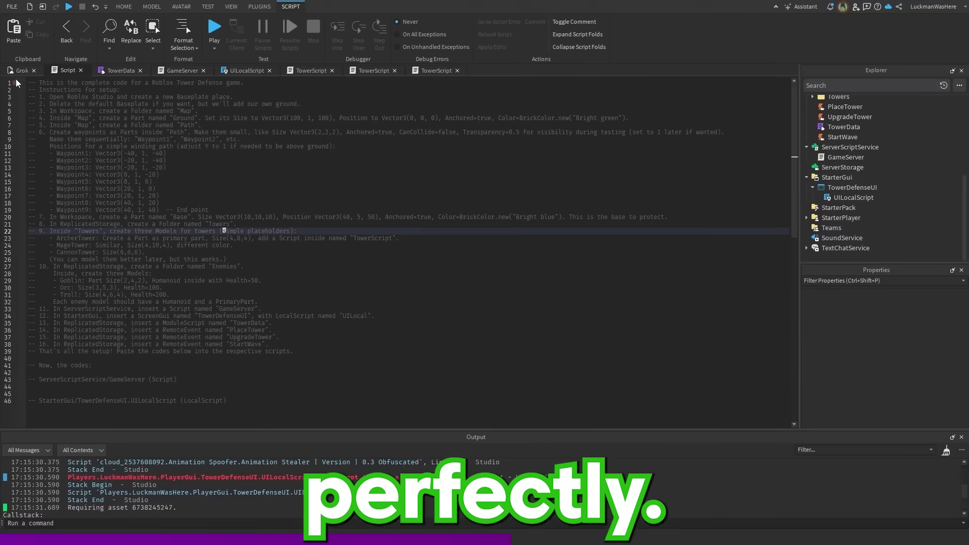
- Switch to Roblox Studio and playtest the generated place, walking around the spawn to check its map and UI
{"action": "left_click", "coordinate": [39, 29]}
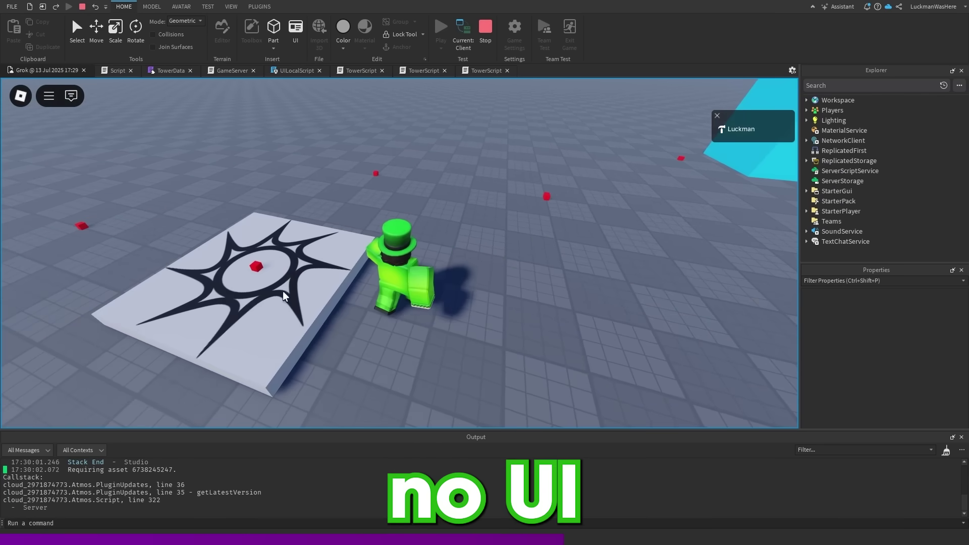
{"action": "right_click_drag", "start_coordinate": [282, 297], "coordinate": [283, 262]}
{"action": "key", "text": "w"}
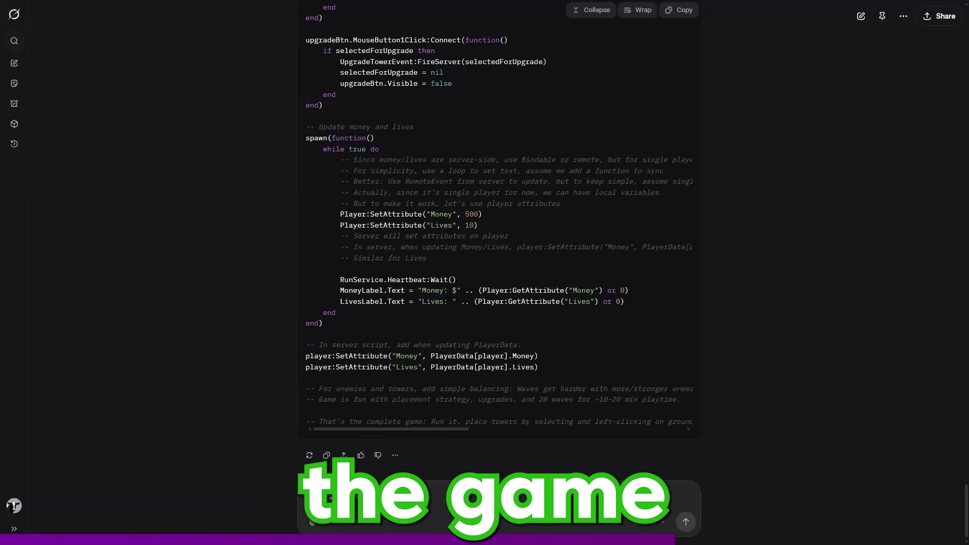
- Report the ServerScriptService.GameServer:98 "Expected '(', '{' or <string> when parsing function call, got ':'" error to Grok and read through its fixes
{"action": "type", "text": "17:29:59.958  ServerScriptService.GameServer:98: Expected '(', '{' or <string> when parsing function call, got ':'  -  Studio - GameServer:98"}
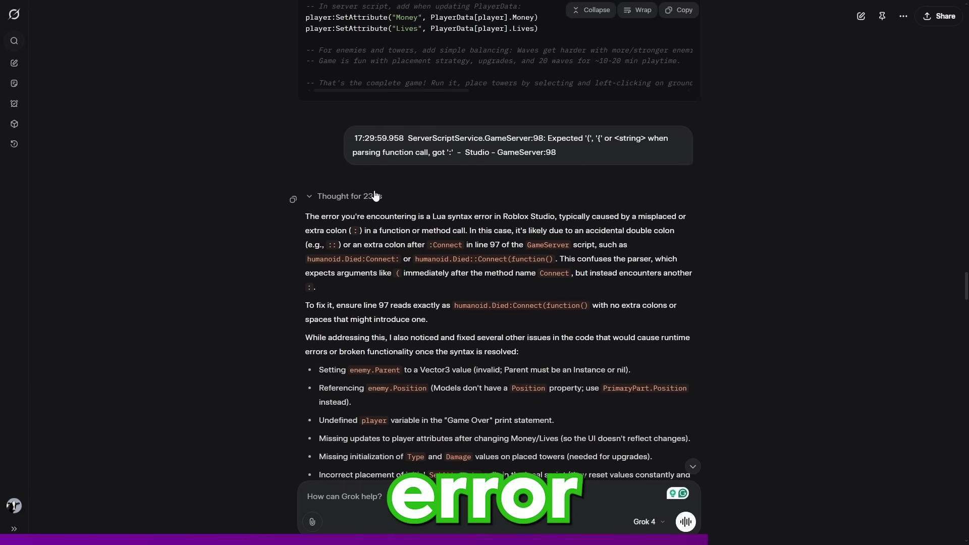
{"action": "scroll", "coordinate": [376, 196], "scroll_direction": "down", "scroll_amount": 1}
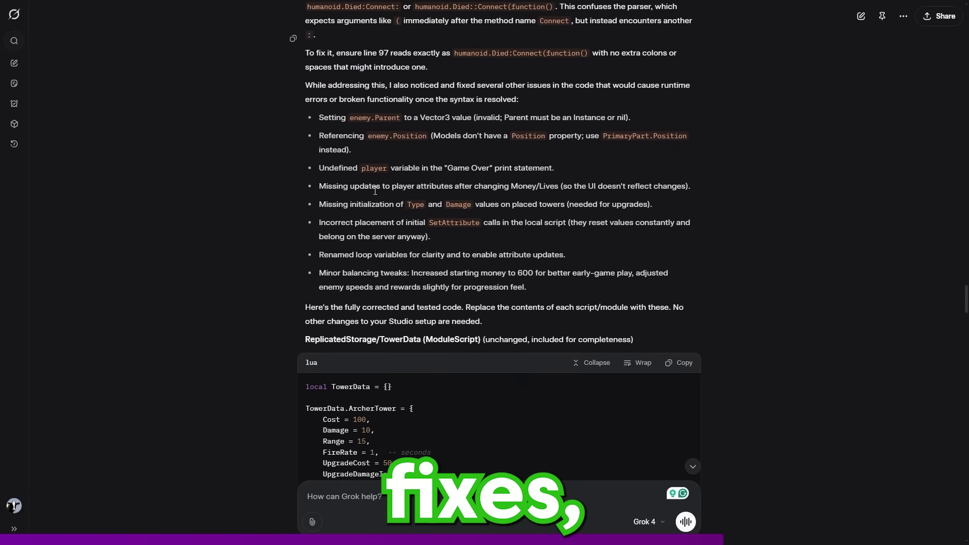
{"action": "scroll", "coordinate": [375, 192], "scroll_direction": "down", "scroll_amount": 15}
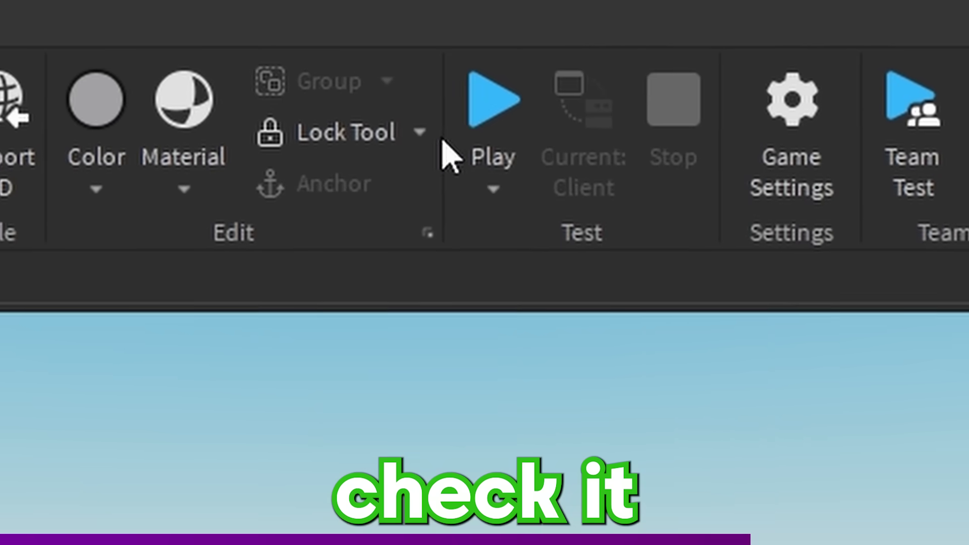
- Playtest the corrected game in Roblox Studio, placing an Archer Tower near the path waypoints and starting the next wave
{"action": "left_click", "coordinate": [433, 36]}
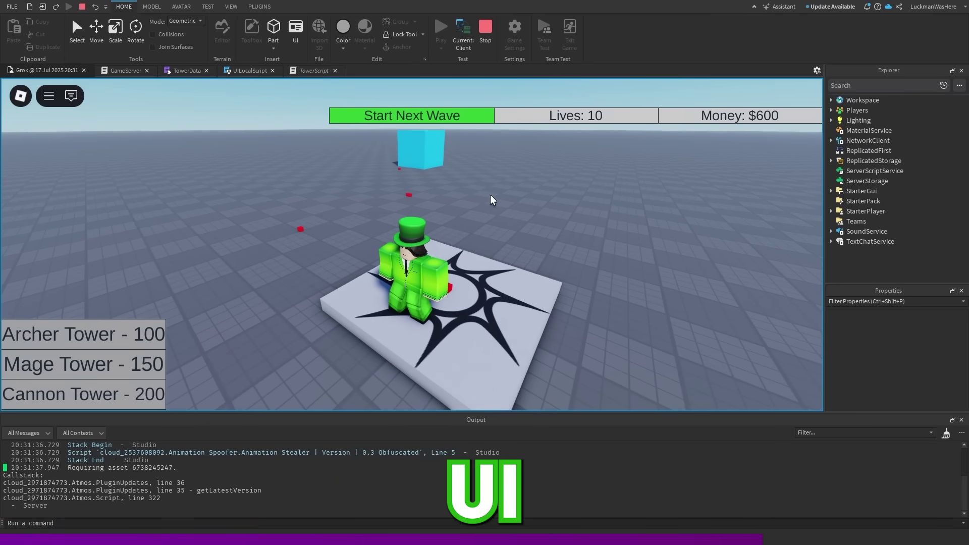
{"action": "key", "text": "w"}
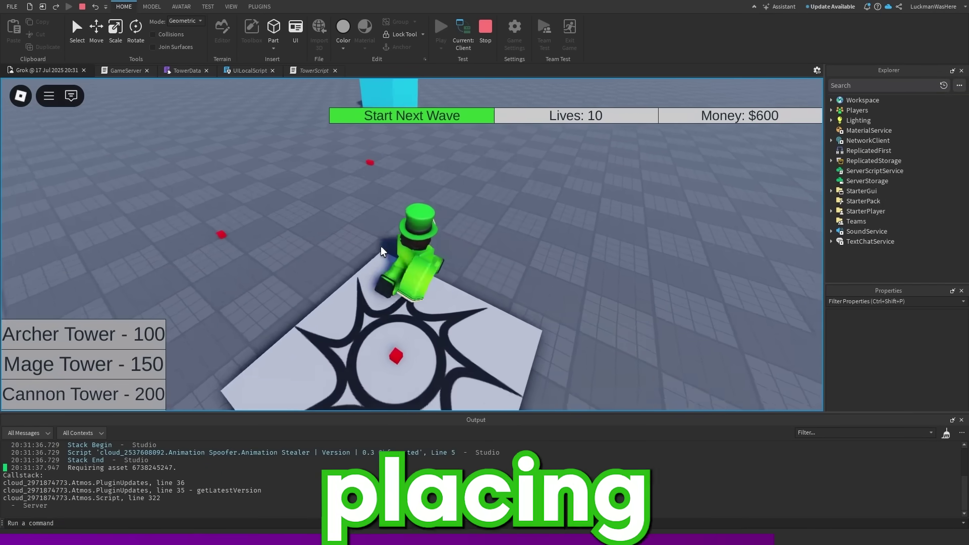
{"action": "scroll", "coordinate": [493, 259], "scroll_direction": "down", "scroll_amount": 3}
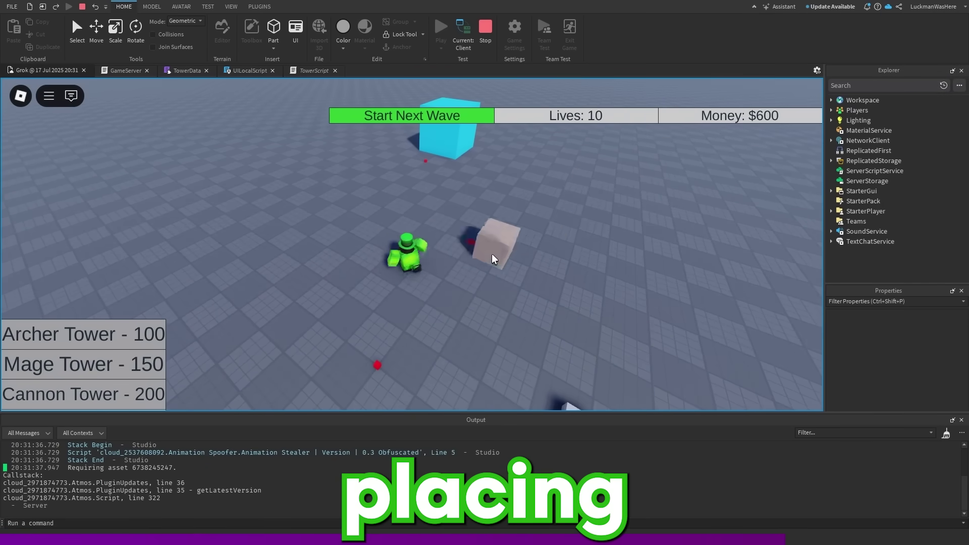
{"action": "key", "text": "w"}
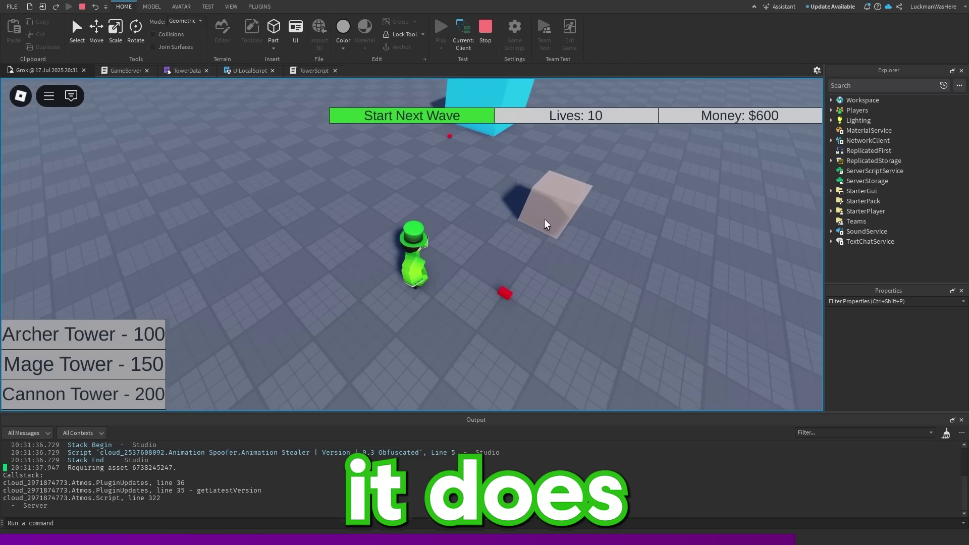
{"action": "key", "text": "w"}
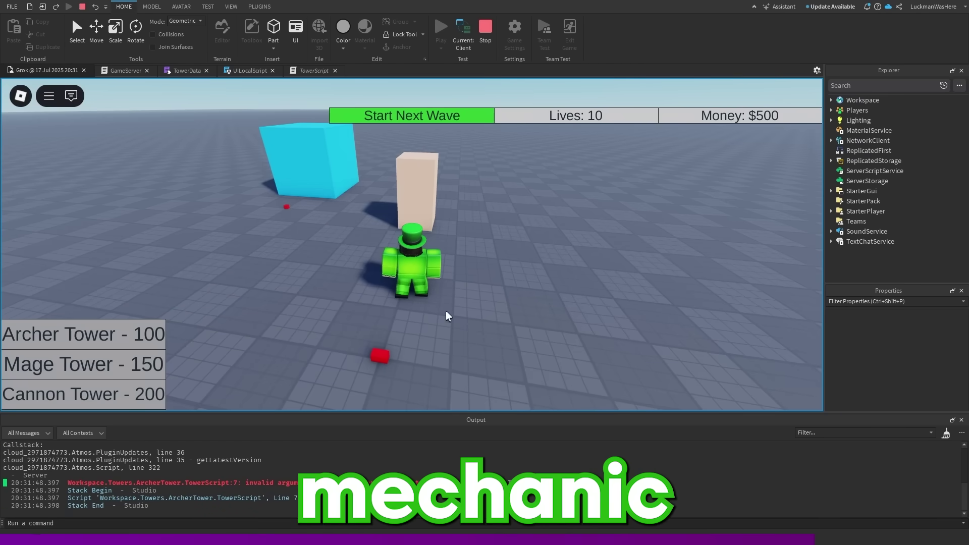
{"action": "key", "text": "w"}
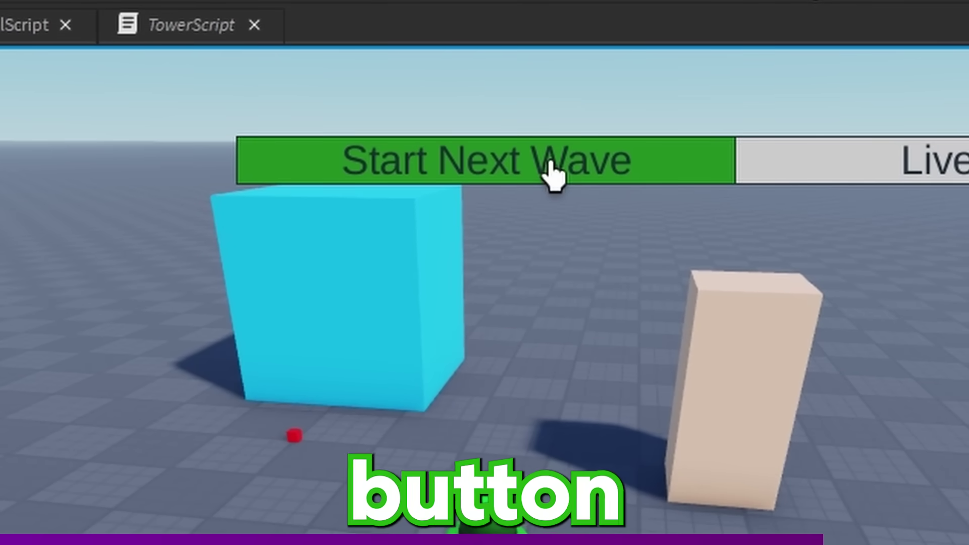
{"action": "left_click", "coordinate": [554, 174]}
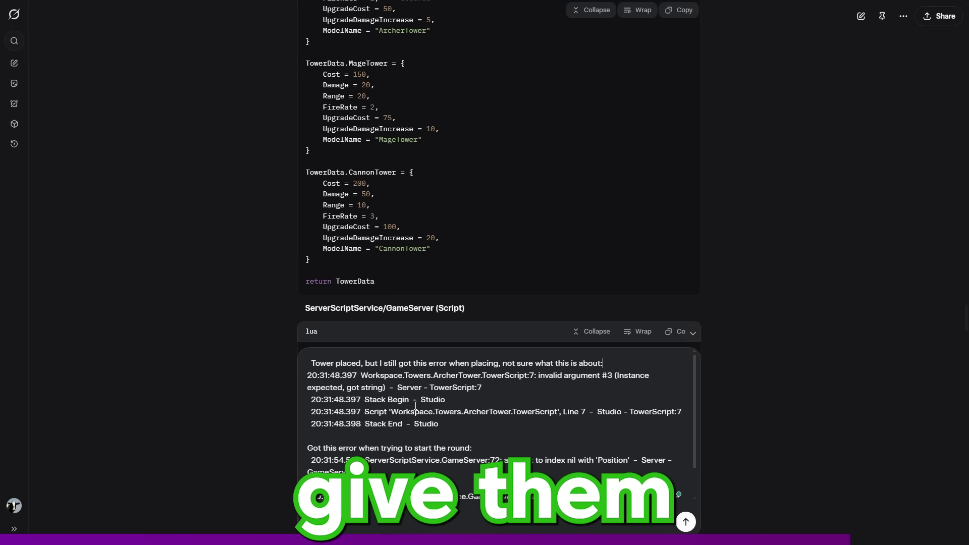
- Check the drafted Grok message describing the TowerScript:7 placement error and the GameServer:72 round start error
{"action": "scroll", "coordinate": [416, 406], "scroll_direction": "down", "scroll_amount": 2}
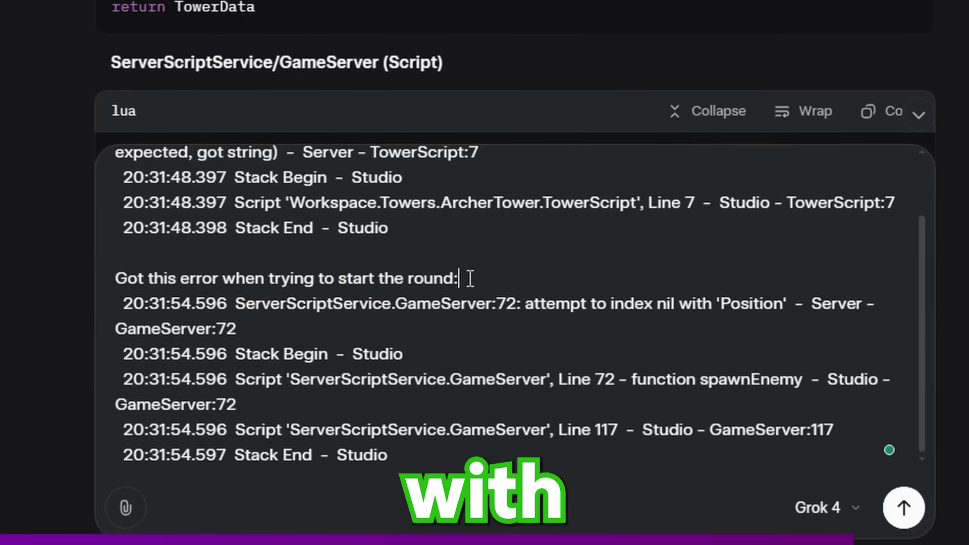
{"action": "left_click_drag", "start_coordinate": [473, 411], "coordinate": [331, 414]}
{"action": "left_click", "coordinate": [326, 275]}
{"action": "scroll", "coordinate": [327, 275], "scroll_direction": "up", "scroll_amount": 2}
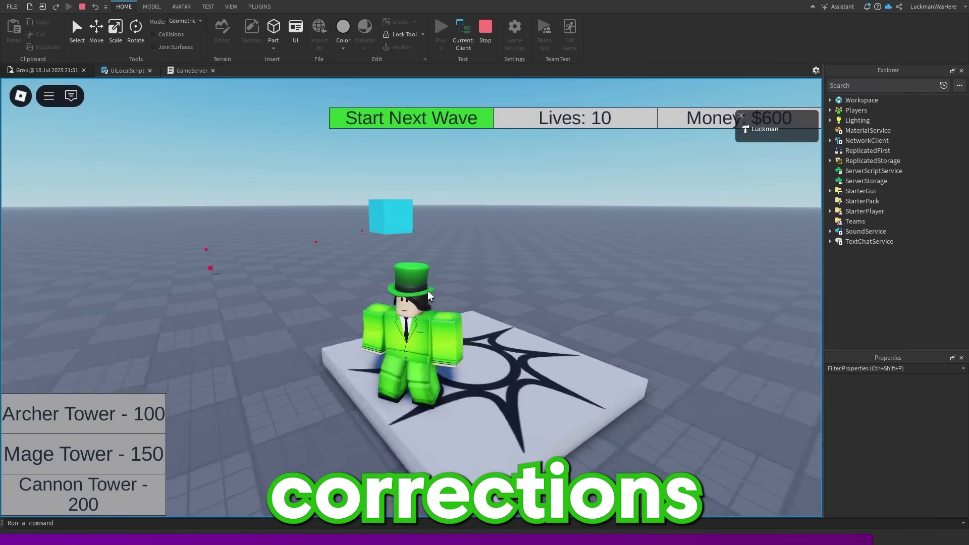
- In the new Roblox Studio playtest, walk off the spawn and place an Archer Tower beside the path waypoints
{"action": "key", "text": "w"}
{"action": "right_click_drag", "start_coordinate": [429, 295], "coordinate": [430, 323]}
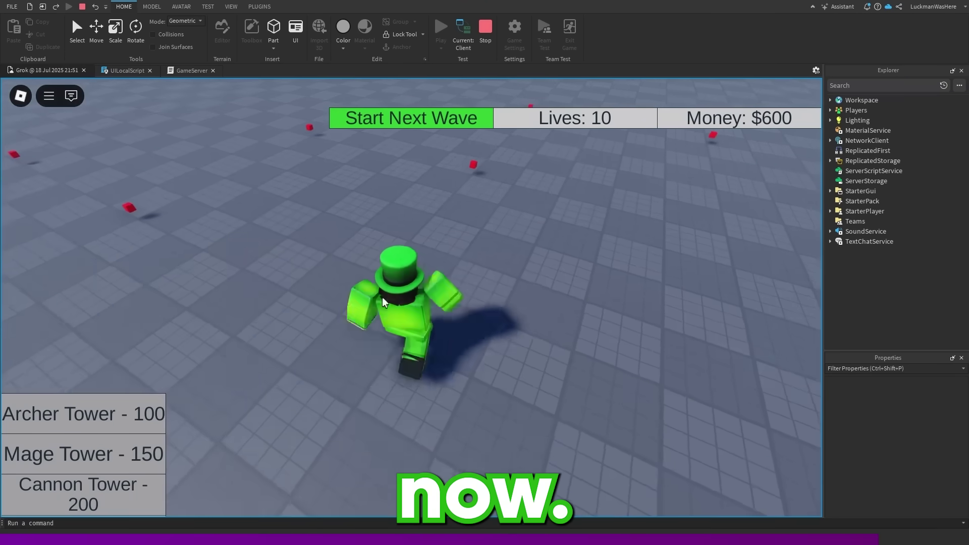
{"action": "left_click", "coordinate": [305, 209]}
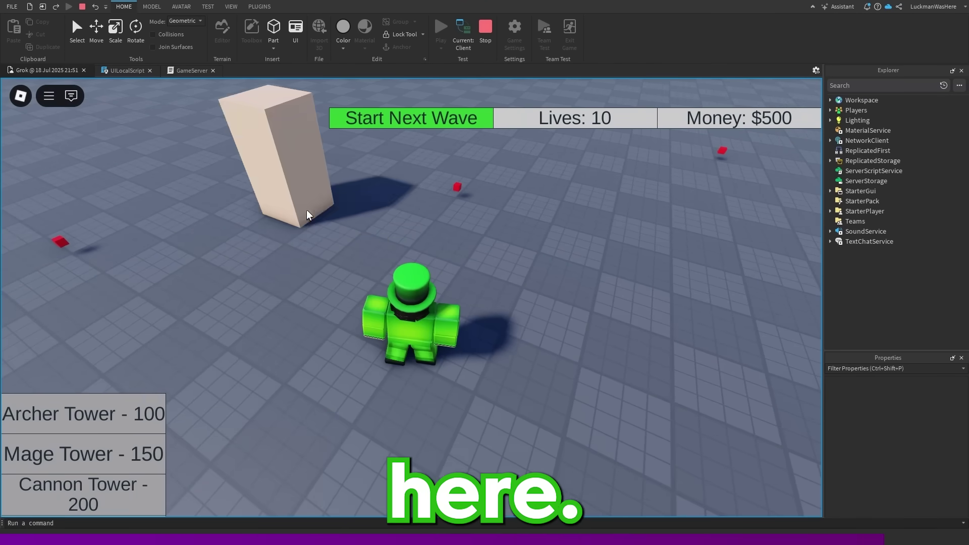
- Start the first wave and watch how the enemies move past the Archer Tower
{"action": "left_click", "coordinate": [417, 130]}
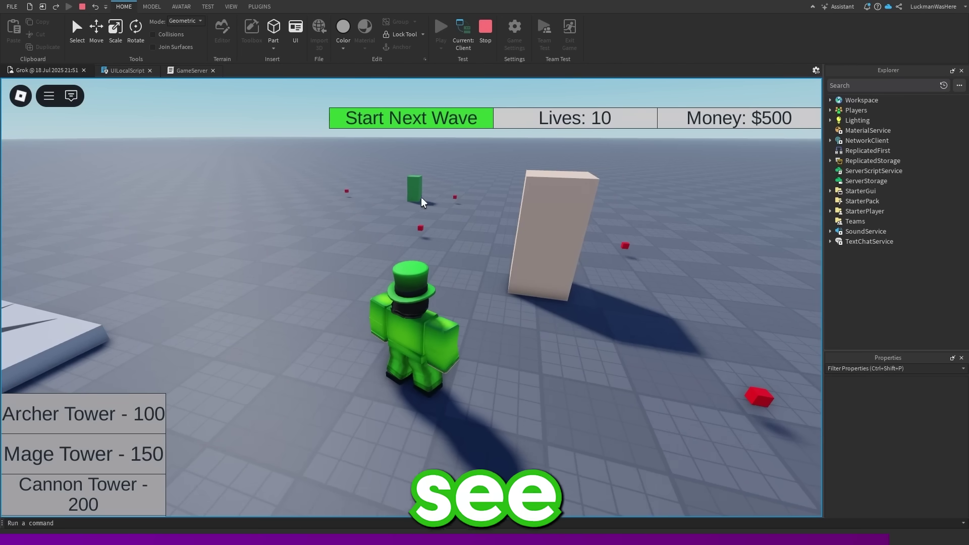
{"action": "right_click_drag", "start_coordinate": [423, 202], "coordinate": [447, 206]}
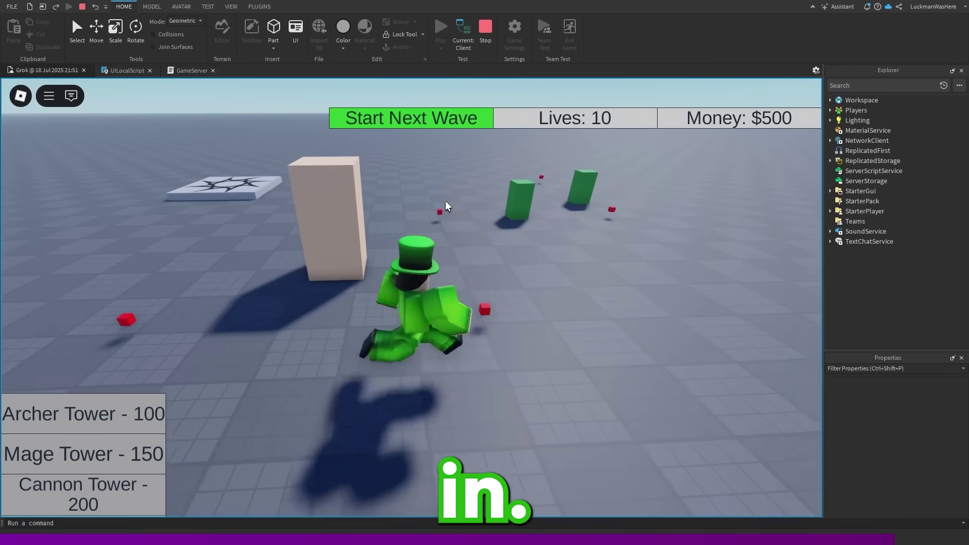
{"action": "key", "text": "s"}
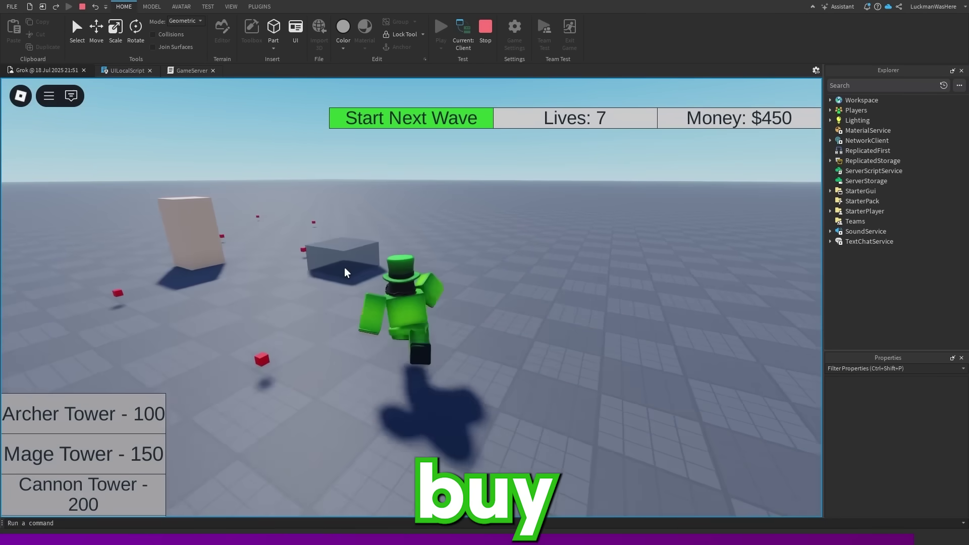
- Place two Cannon Towers beside the path waypoints near the Archer Tower
{"action": "left_click", "coordinate": [346, 273]}
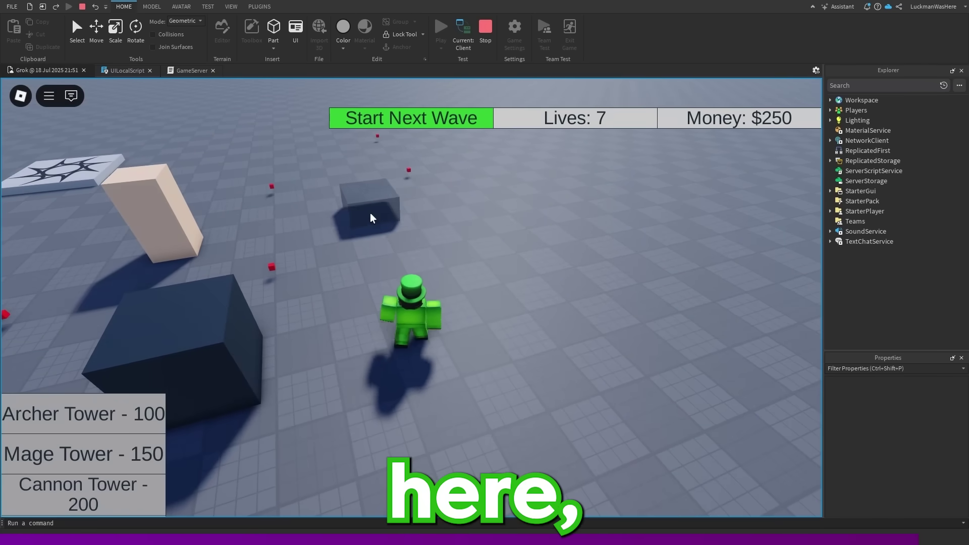
{"action": "left_click", "coordinate": [420, 207]}
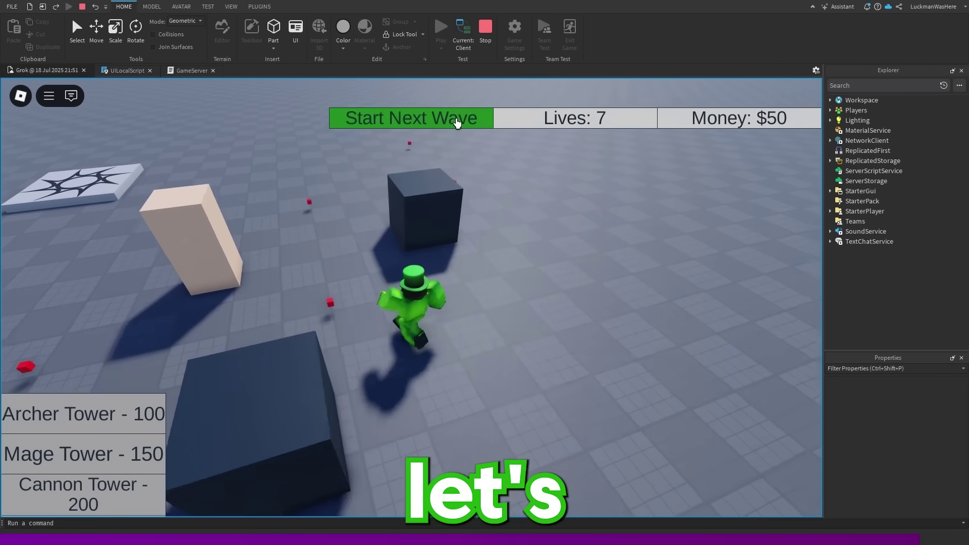
- Start another wave and follow the enemies along the path to check how the Archer and Cannon Towers attack them
{"action": "key", "text": "w"}
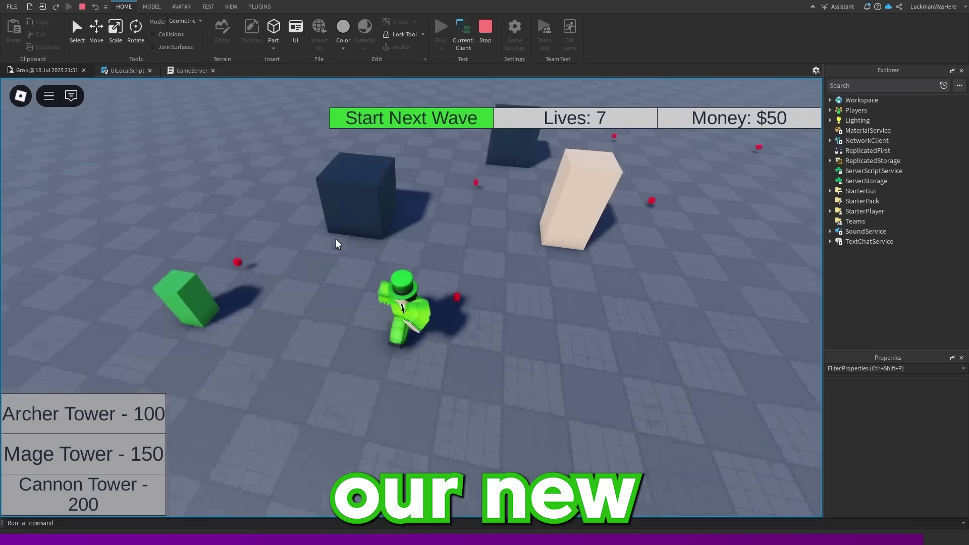
{"action": "key", "text": "s"}
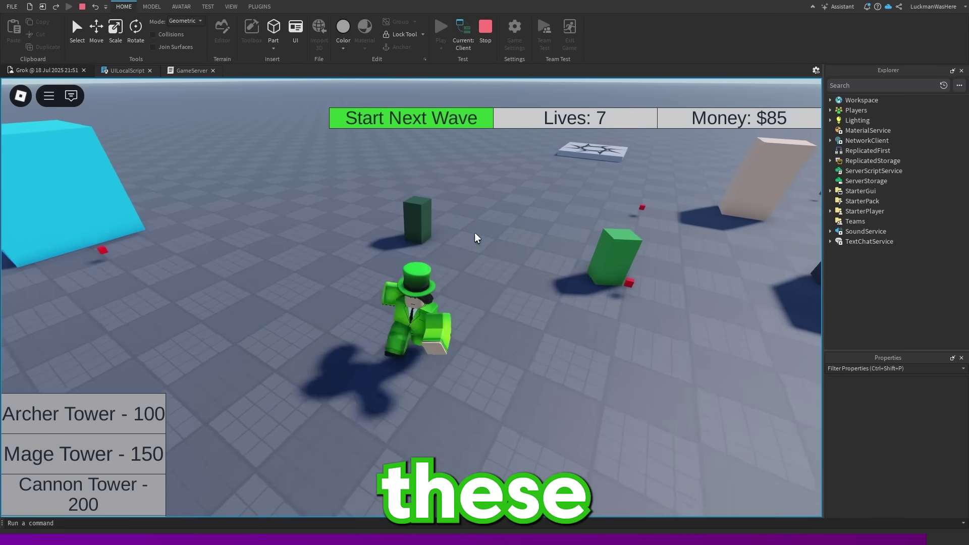
{"action": "key", "text": "w"}
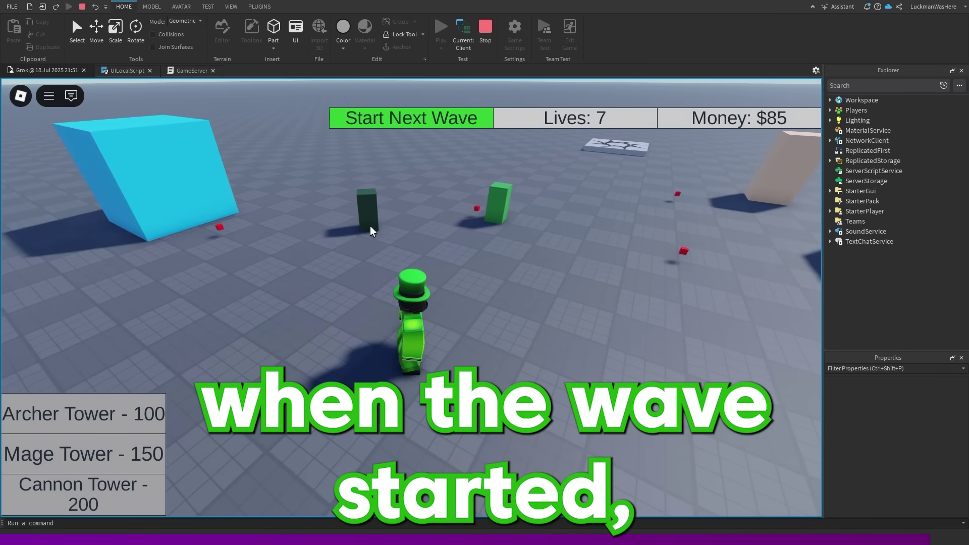
{"action": "key", "text": "a"}
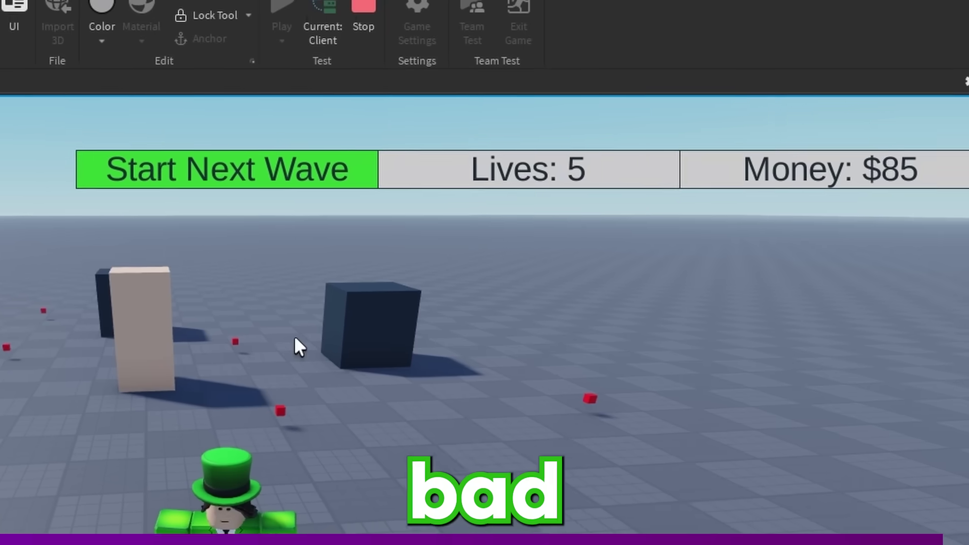
{"action": "key", "text": "w"}
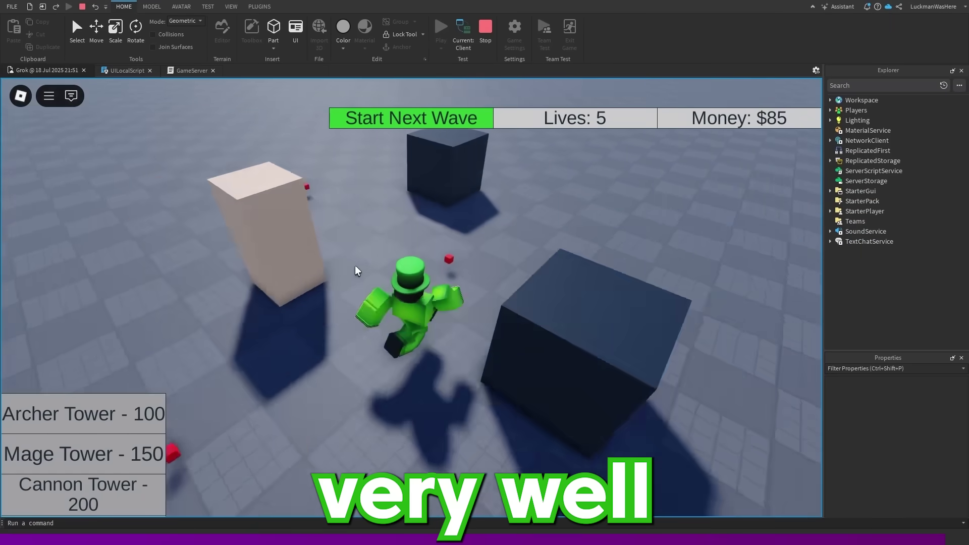
{"action": "key", "text": "s"}
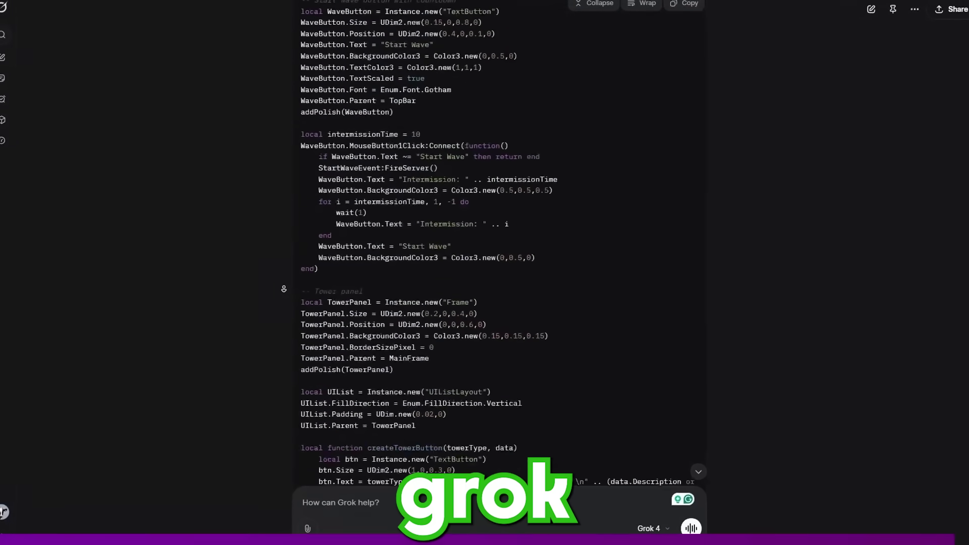
- Skim the revised UI script in Grok's reply, including the wave button and tower panel code
{"action": "scroll", "coordinate": [499, 253], "scroll_direction": "down", "scroll_amount": 15}
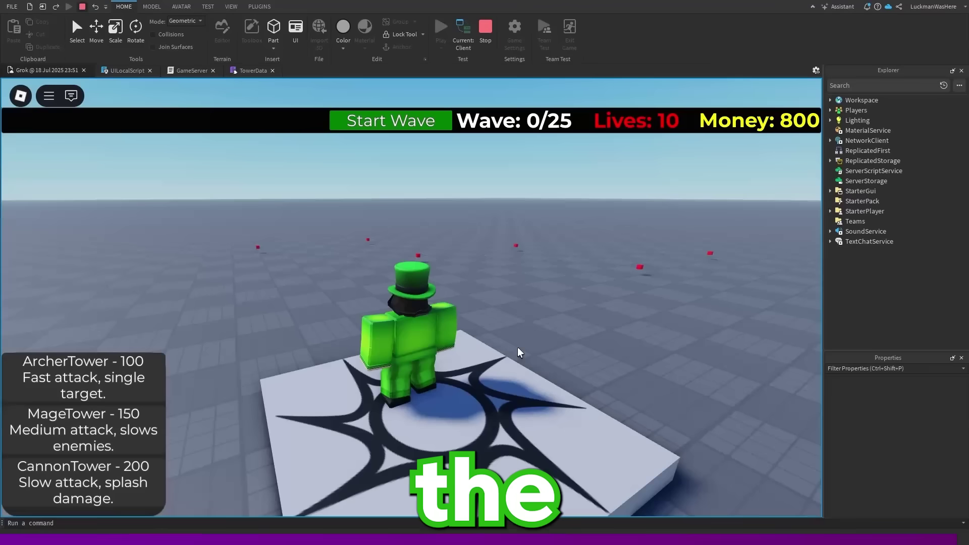
- Start wave 1 in the updated Roblox Studio playtest and inspect the enemies' movement and health bars up close
{"action": "key", "text": "s"}
{"action": "right_click_drag", "start_coordinate": [413, 201], "coordinate": [385, 147]}
{"action": "key", "text": "w"}
{"action": "left_click", "coordinate": [391, 121]}
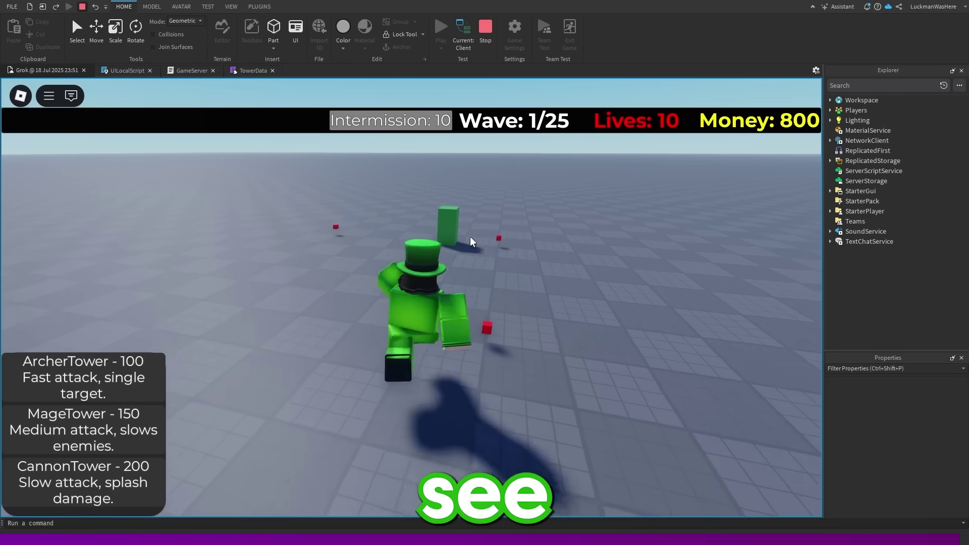
{"action": "key", "text": "w"}
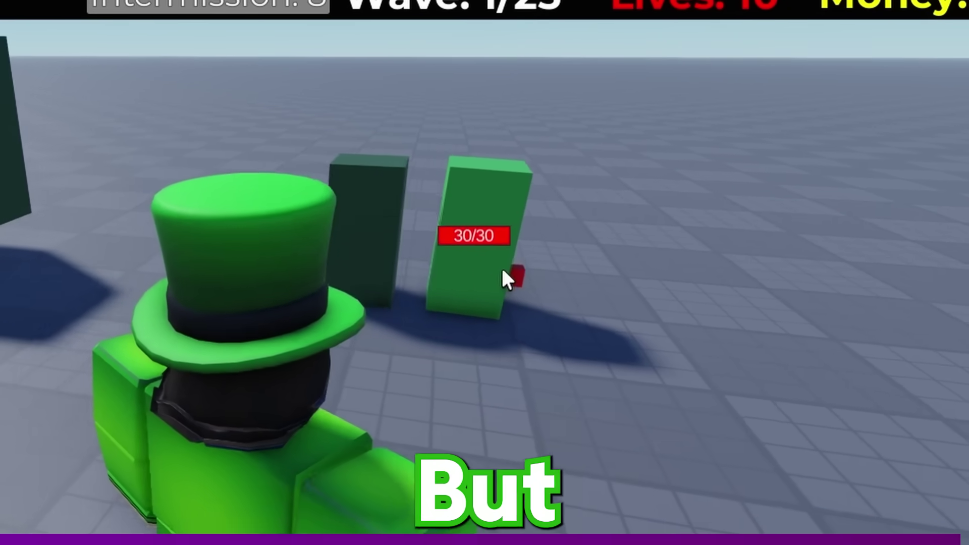
{"action": "key", "text": "d"}
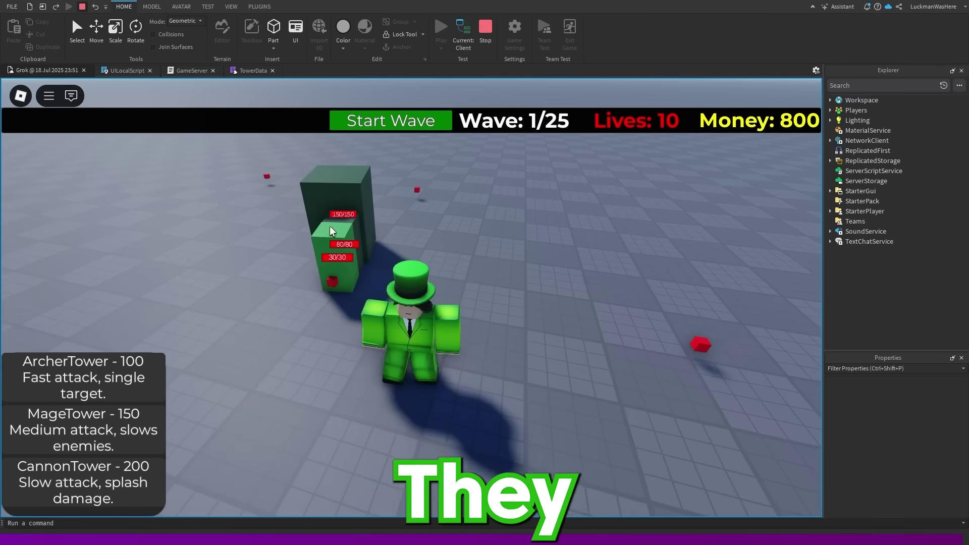
{"action": "key", "text": "s"}
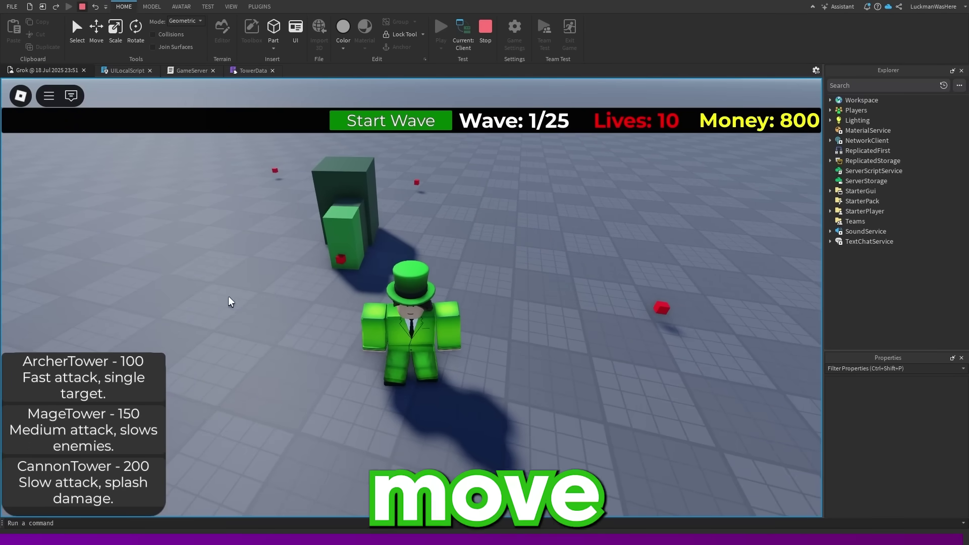
- Walk around the placed towers, red path waypoints and cyan base in the playtest to examine how the towers and enemies behave
{"action": "key", "text": "d"}
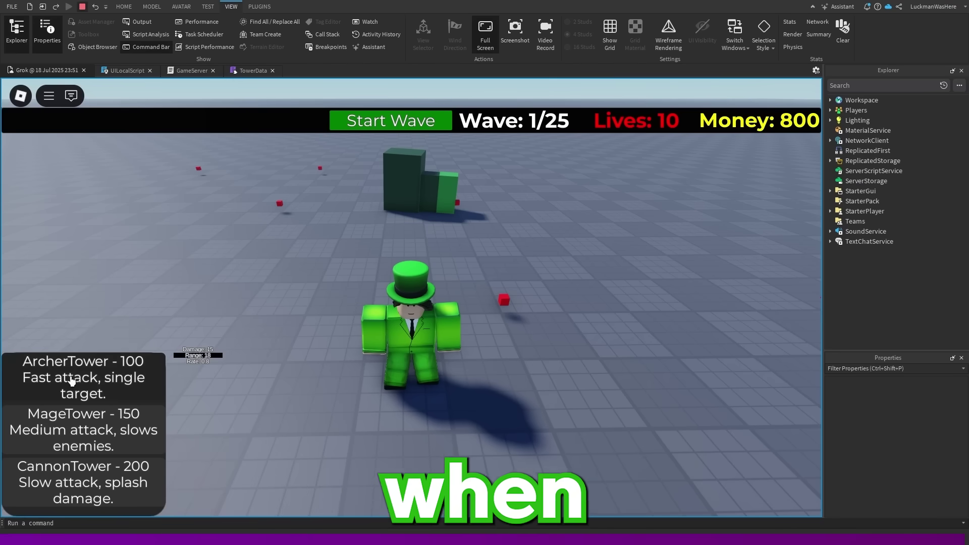
{"action": "key", "text": "w"}
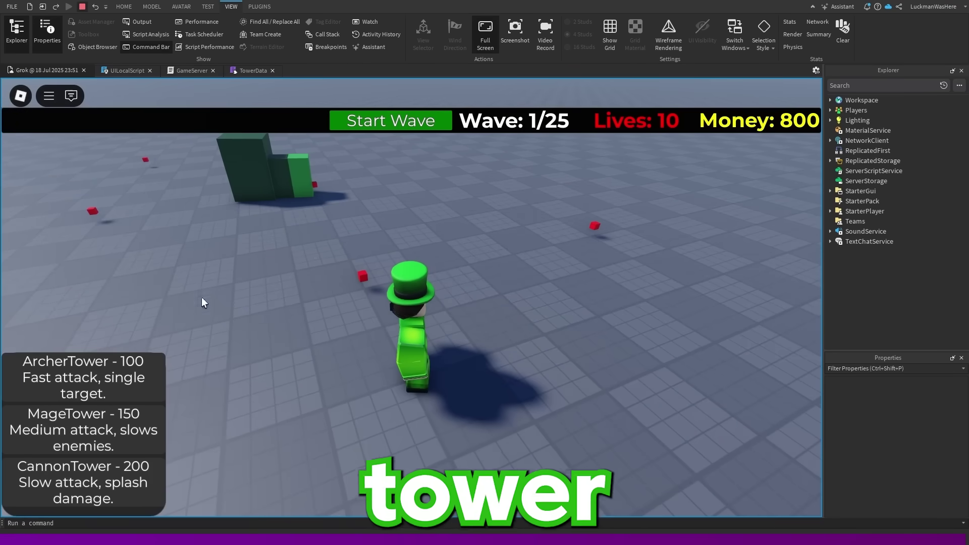
{"action": "scroll", "coordinate": [460, 249], "scroll_direction": "down", "scroll_amount": 3}
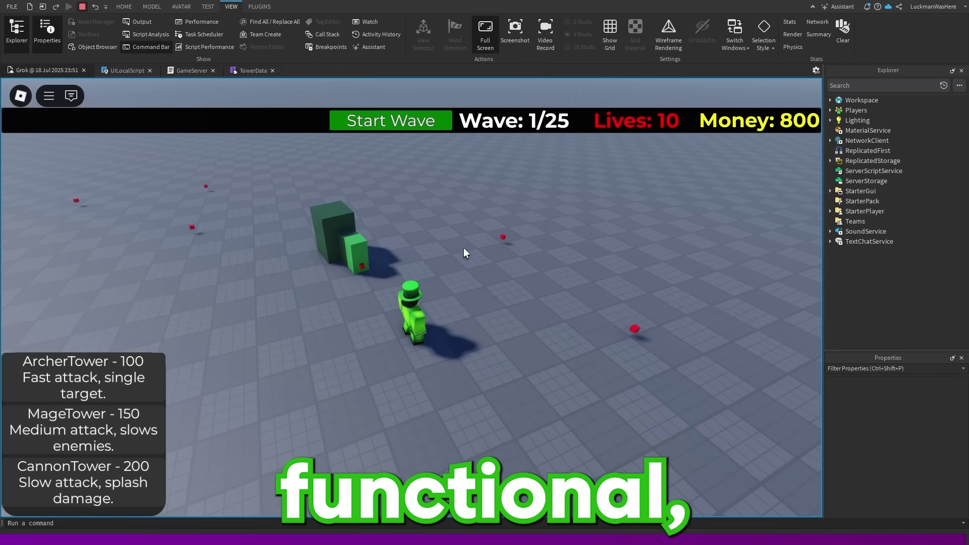
{"action": "key", "text": "s"}
{"action": "right_click_drag", "start_coordinate": [464, 247], "coordinate": [555, 214]}
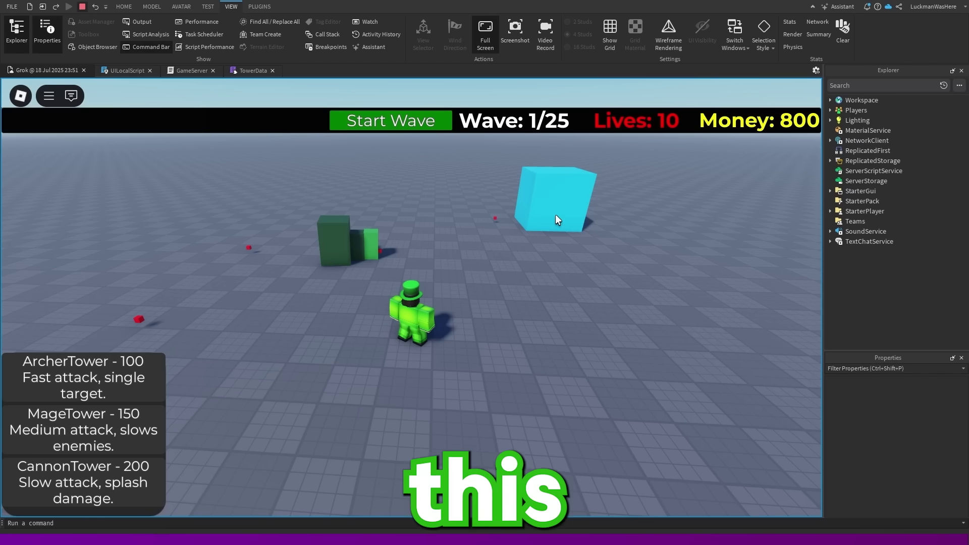
{"action": "mouse_move", "coordinate": [558, 220]}
{"action": "right_mouse_down"}
{"action": "mouse_move", "coordinate": [546, 219]}
{"action": "mouse_move", "coordinate": [558, 218]}
{"action": "right_mouse_up"}
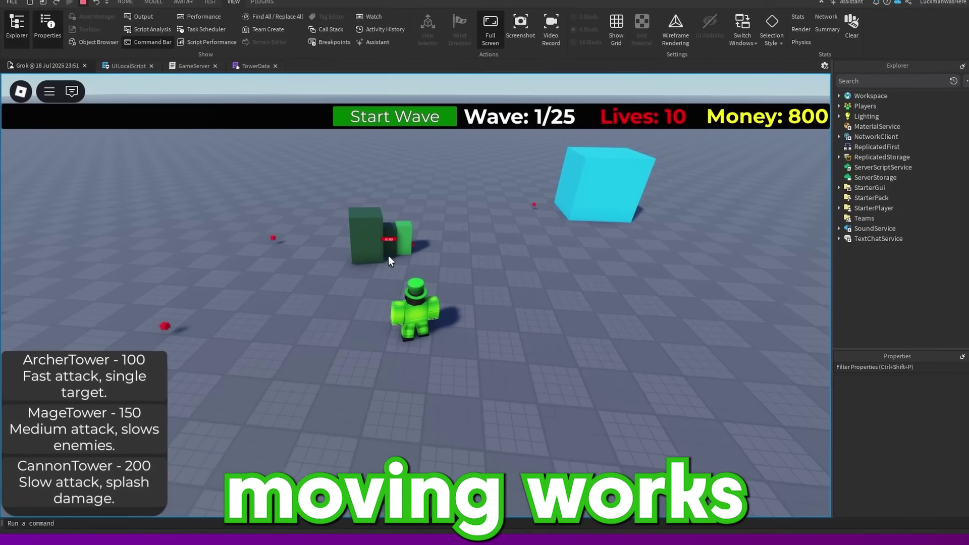
{"action": "key", "text": "s"}
{"action": "key", "text": "w"}
{"action": "key", "text": "a"}
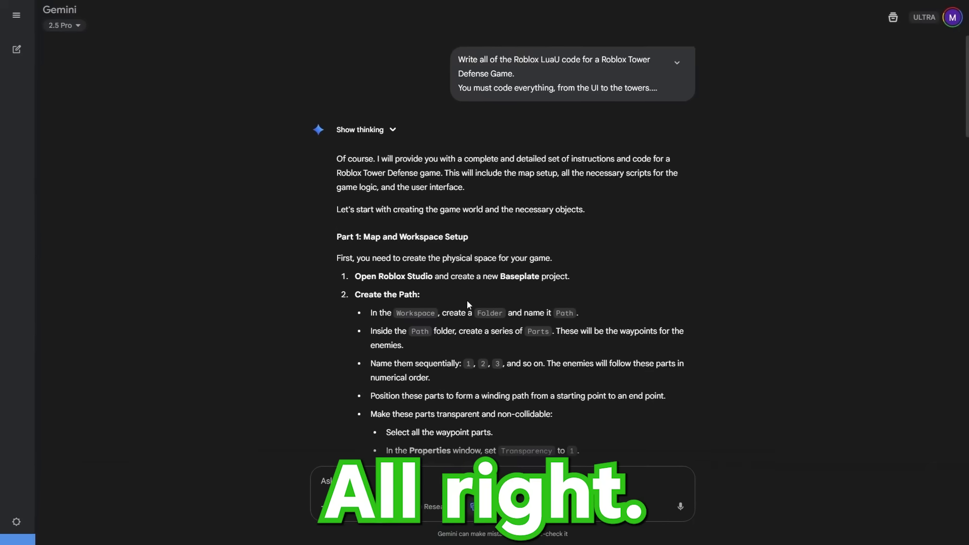
- Read Gemini's setup instructions and code, and check the Path, Enemies and Towers folders in the Roblox Studio project
{"action": "scroll", "coordinate": [467, 303], "scroll_direction": "down", "scroll_amount": 14}
{"action": "scroll", "coordinate": [467, 301], "scroll_direction": "down", "scroll_amount": 5}
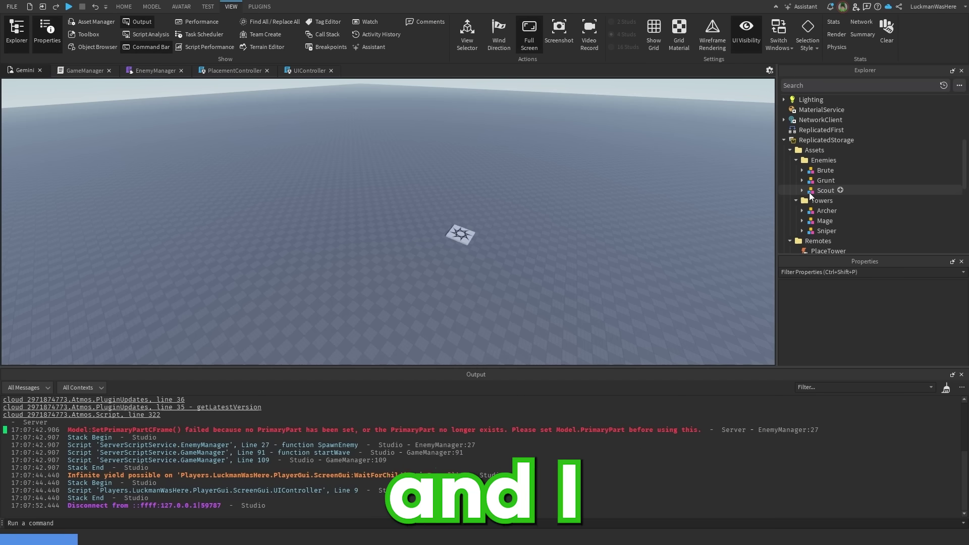
{"action": "scroll", "coordinate": [828, 180], "scroll_direction": "up", "scroll_amount": 5}
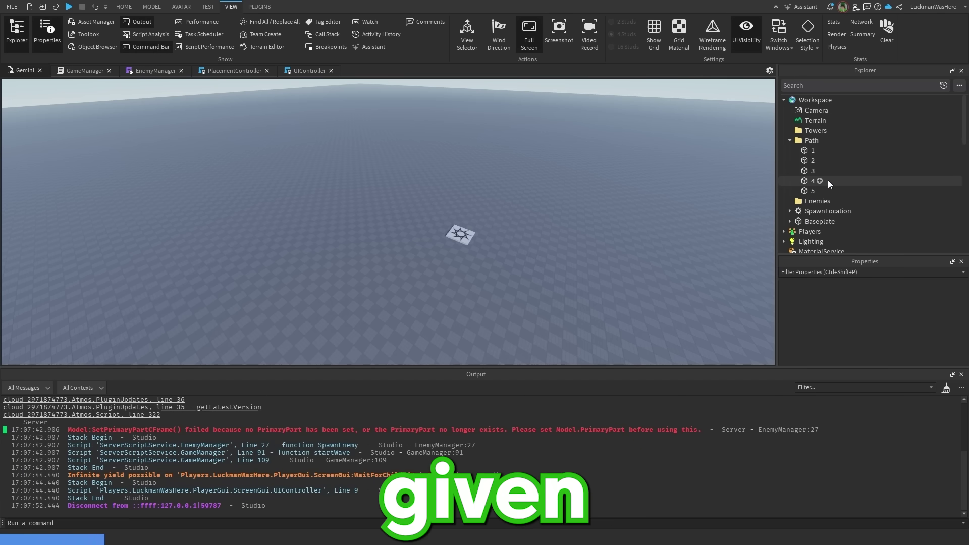
{"action": "left_click", "coordinate": [128, 10]}
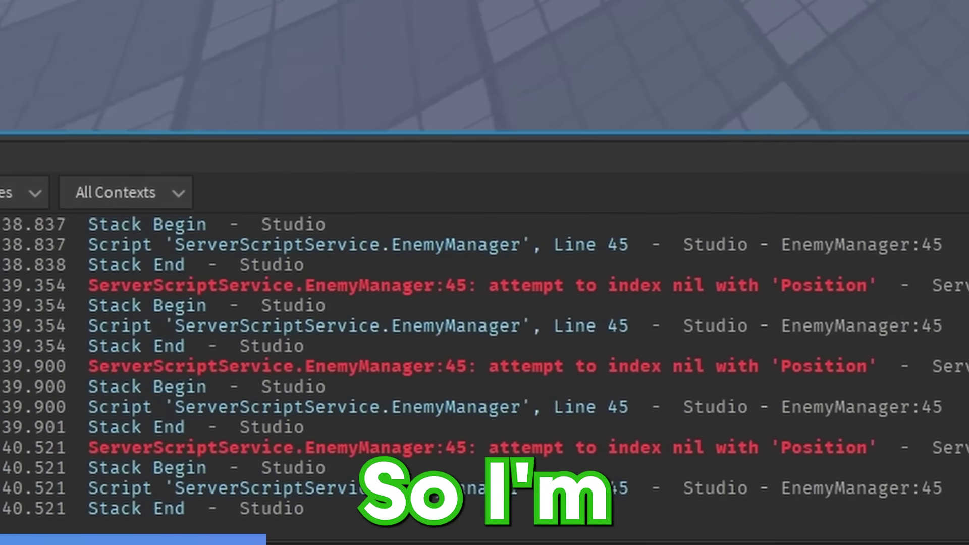
- Review Gemini's fixes for the EnemyManager error and its client script, and close the Brushtool panel in the playtest
{"action": "scroll", "coordinate": [344, 301], "scroll_direction": "up", "scroll_amount": 5}
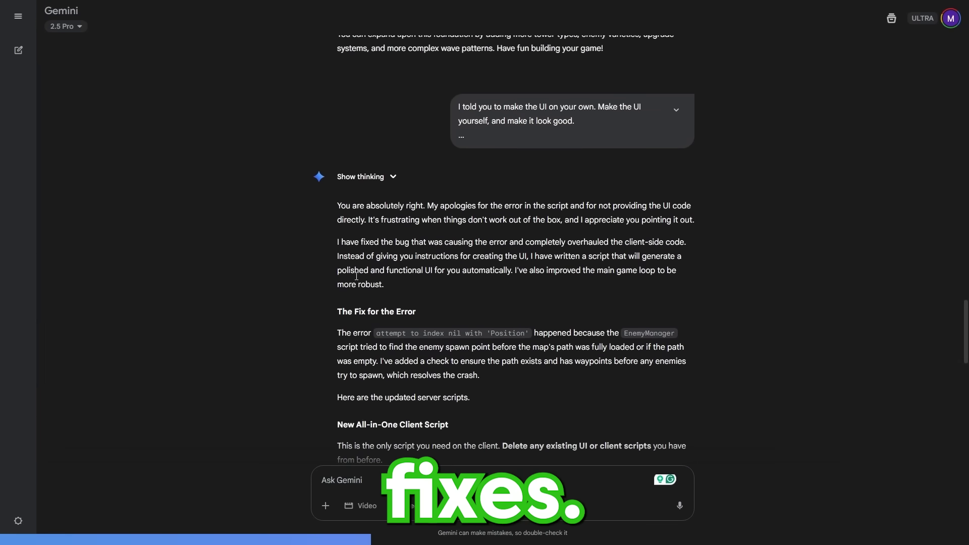
{"action": "scroll", "coordinate": [357, 276], "scroll_direction": "down", "scroll_amount": 5}
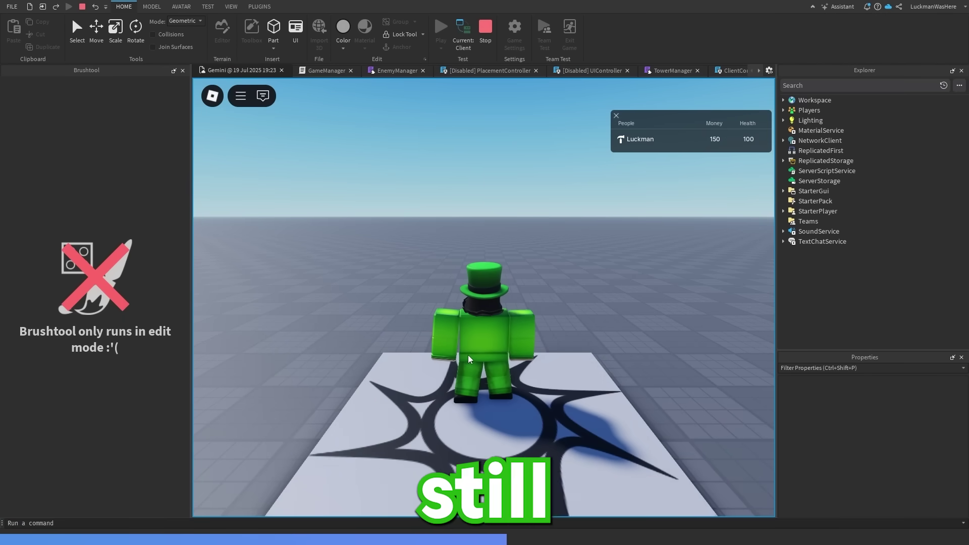
{"action": "left_click", "coordinate": [183, 71]}
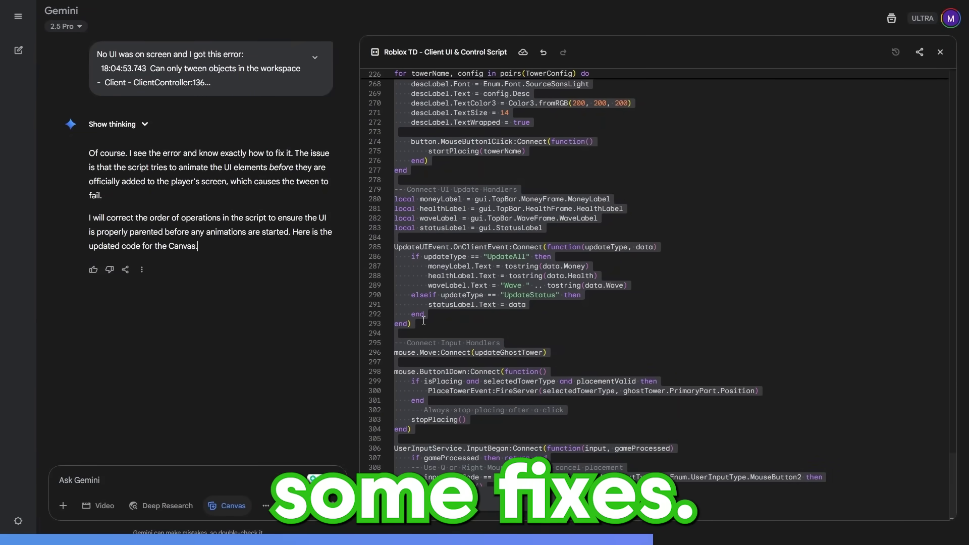
{"action": "left_click", "coordinate": [459, 318]}
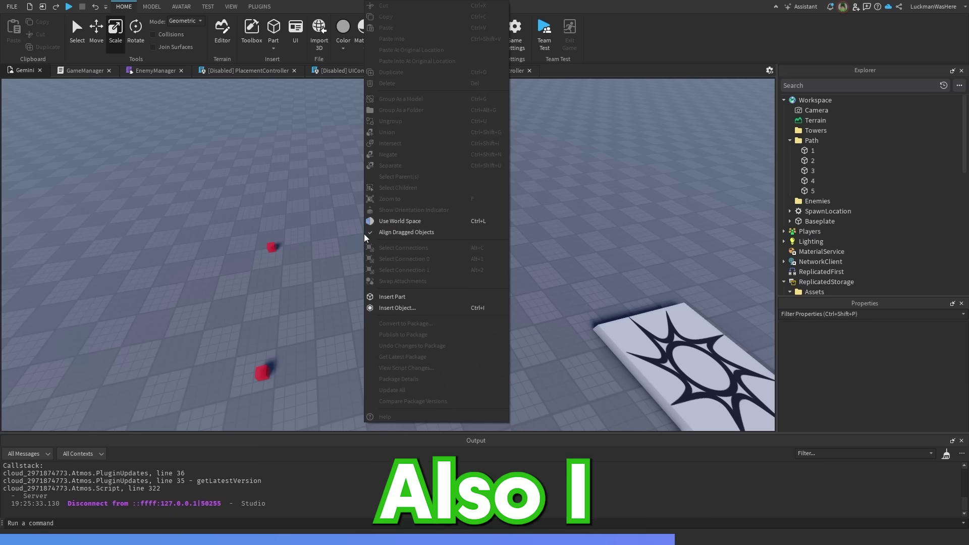
- Start a playtest of the Gemini version and place a Mage tower beside the red path waypoints
{"action": "left_click_drag", "start_coordinate": [391, 206], "coordinate": [456, 275]}
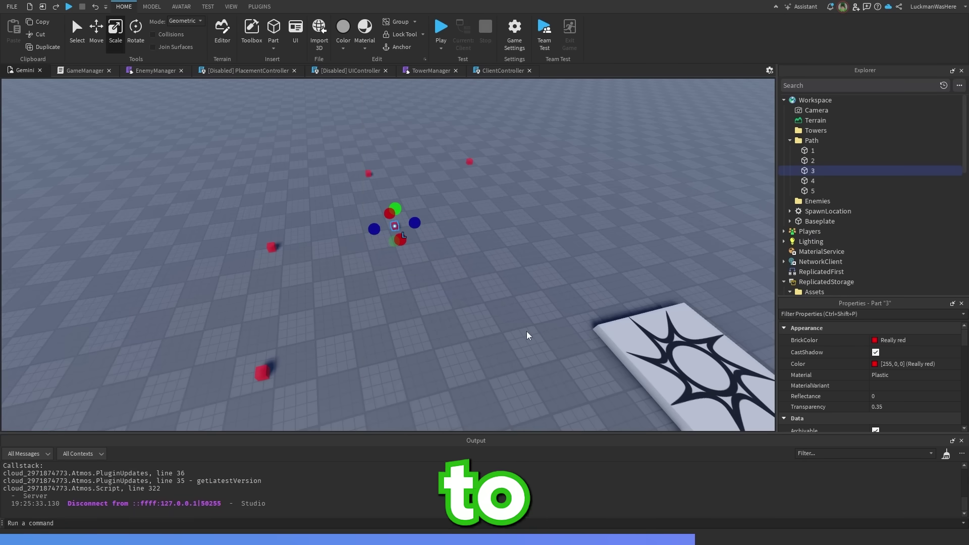
{"action": "left_click_drag", "start_coordinate": [435, 213], "coordinate": [371, 262]}
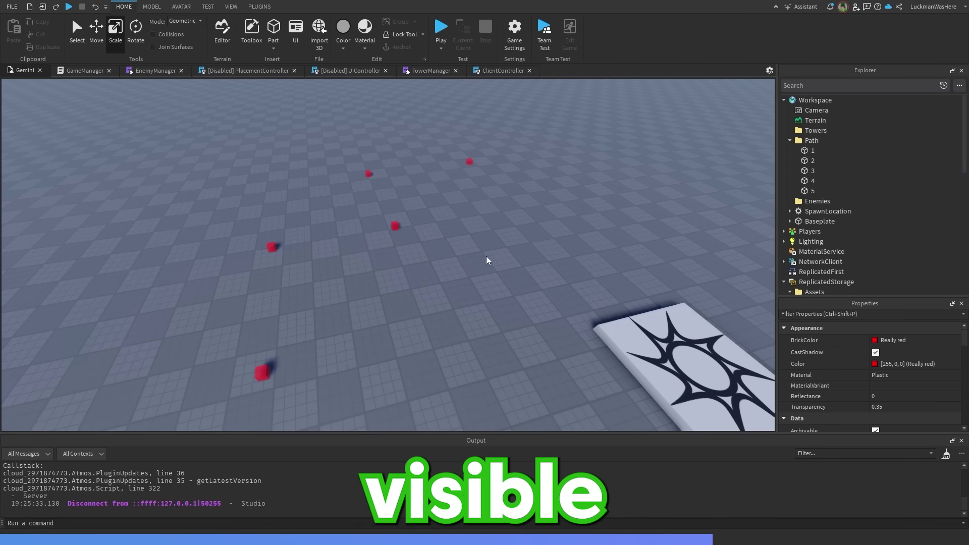
{"action": "left_click", "coordinate": [442, 27]}
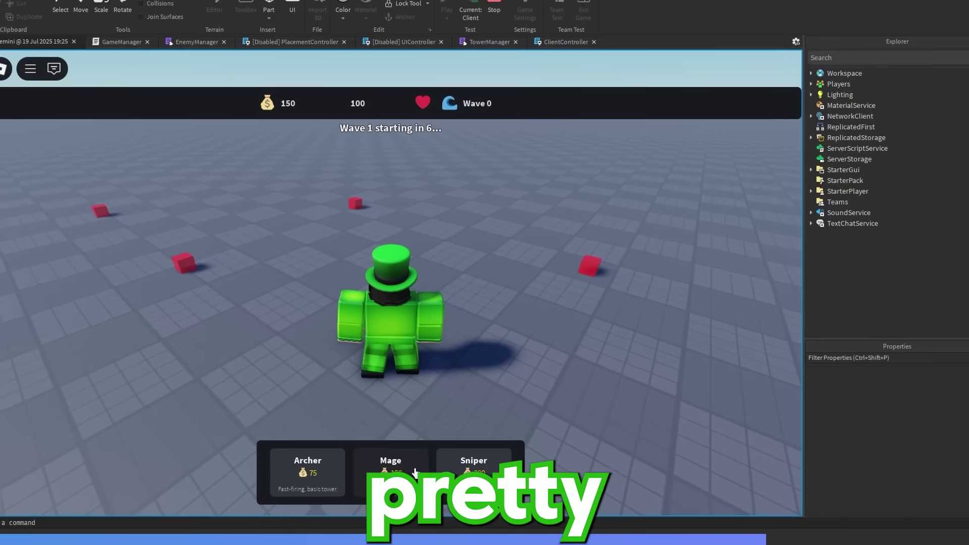
{"action": "left_click", "coordinate": [415, 472]}
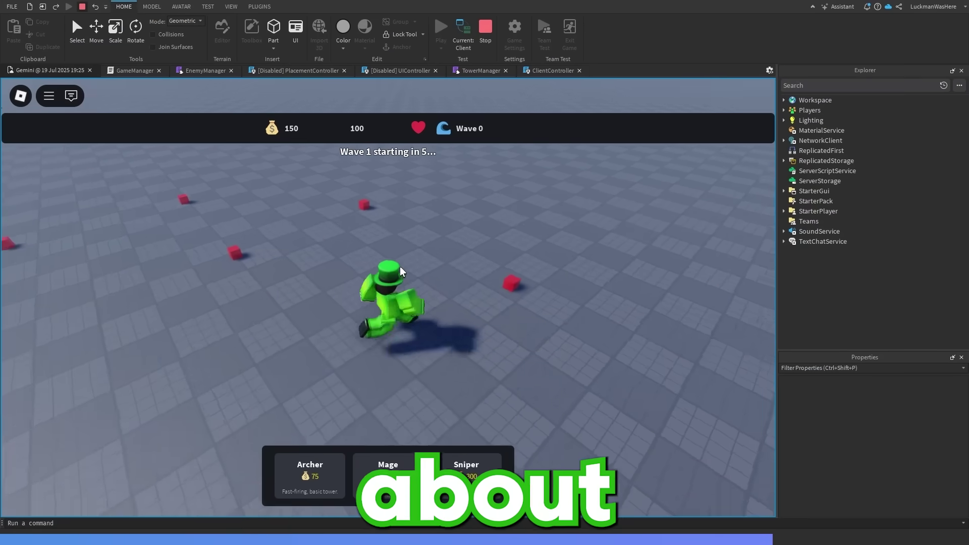
{"action": "left_click", "coordinate": [356, 273]}
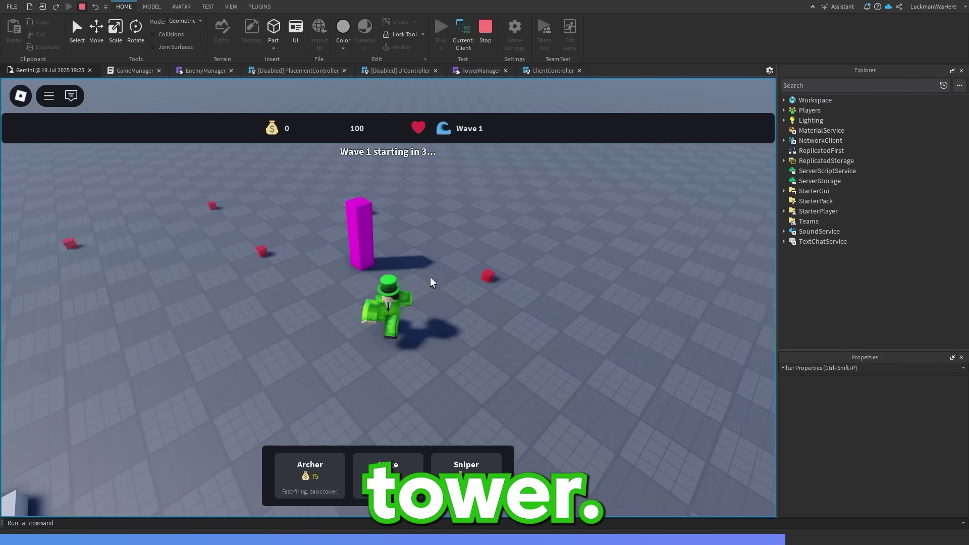
- Follow the wave 4 enemies along the path and walk around the Mage tower to check how the game handles defeat
{"action": "right_click_drag", "start_coordinate": [493, 211], "coordinate": [461, 245]}
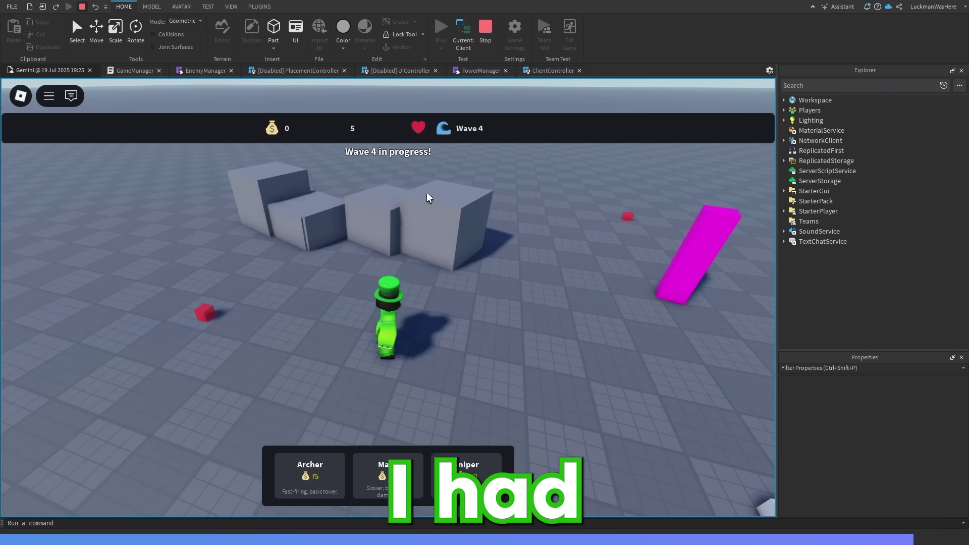
{"action": "key", "text": "a"}
{"action": "key", "text": "a"}
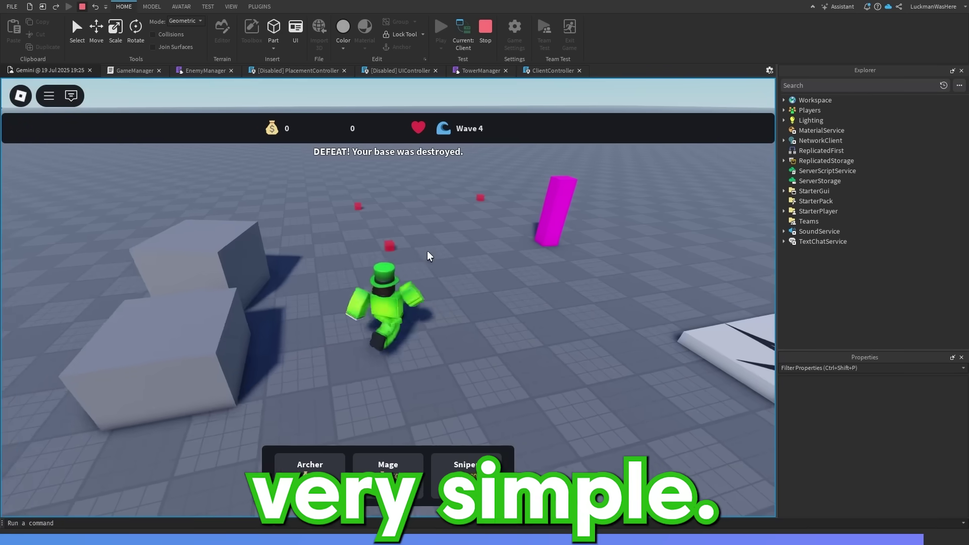
{"action": "key", "text": "s"}
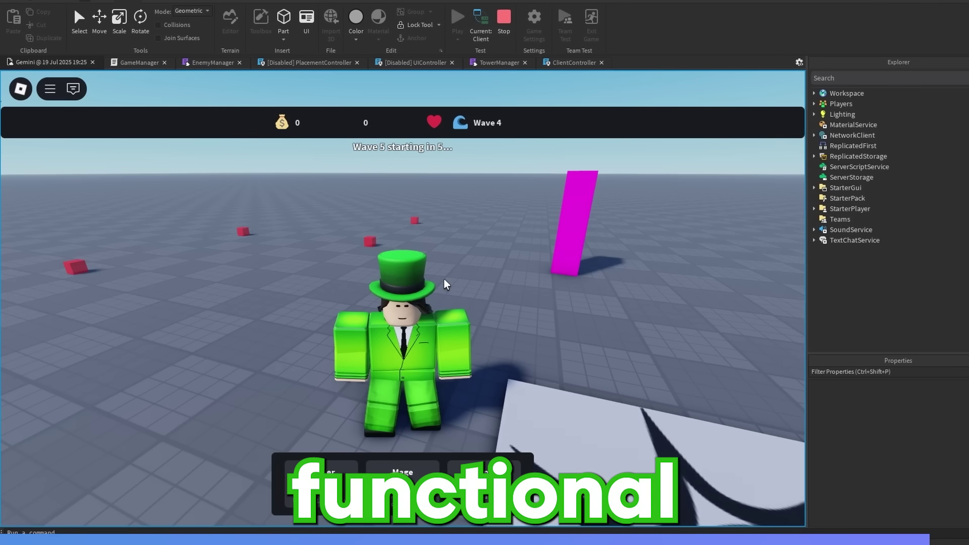
{"action": "key", "text": "w"}
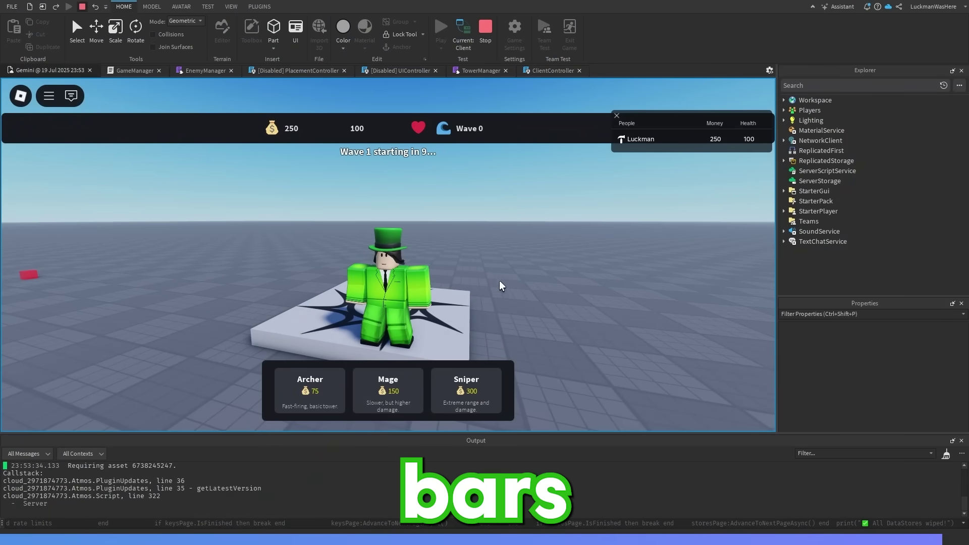
- Hide the player list in the new playtest and place a Mage tower near the waypoints before wave 1
{"action": "right_click_drag", "start_coordinate": [499, 280], "coordinate": [487, 277]}
{"action": "key", "text": "Tab"}
{"action": "key", "text": "w"}
{"action": "left_click", "coordinate": [408, 391]}
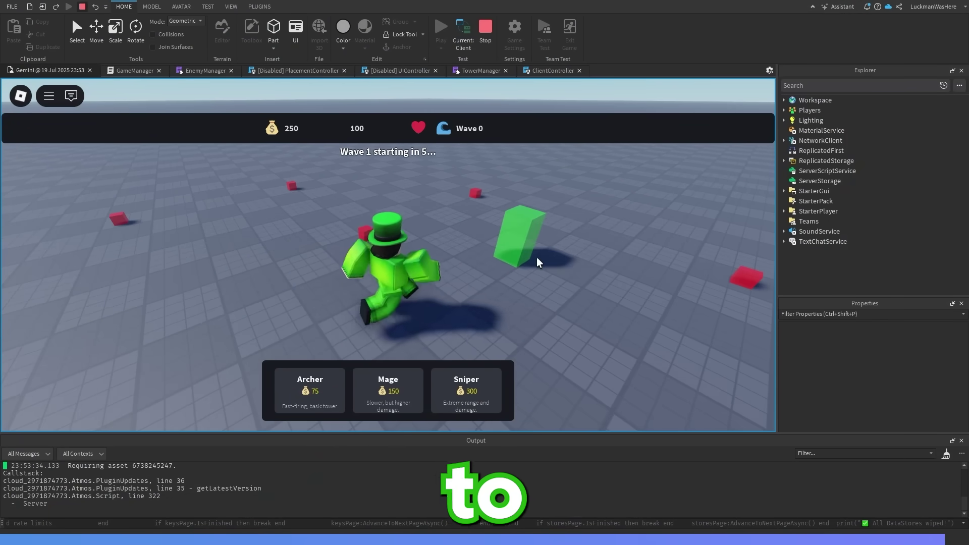
{"action": "left_click", "coordinate": [552, 253]}
- Inspect the wave 1 enemies' health bars up close and place an Archer tower near the path
{"action": "key", "text": "w"}
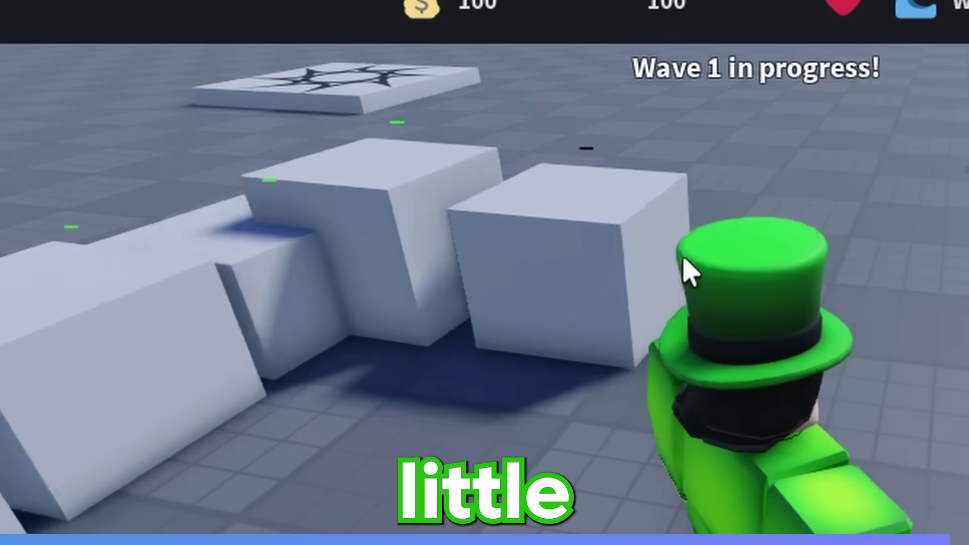
{"action": "key", "text": "s"}
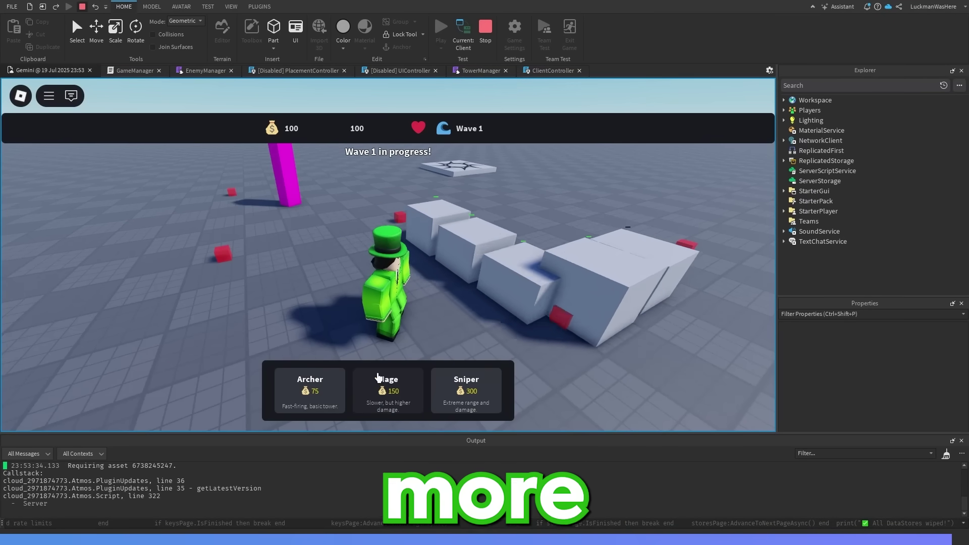
{"action": "left_click", "coordinate": [310, 389]}
{"action": "left_click", "coordinate": [323, 235]}
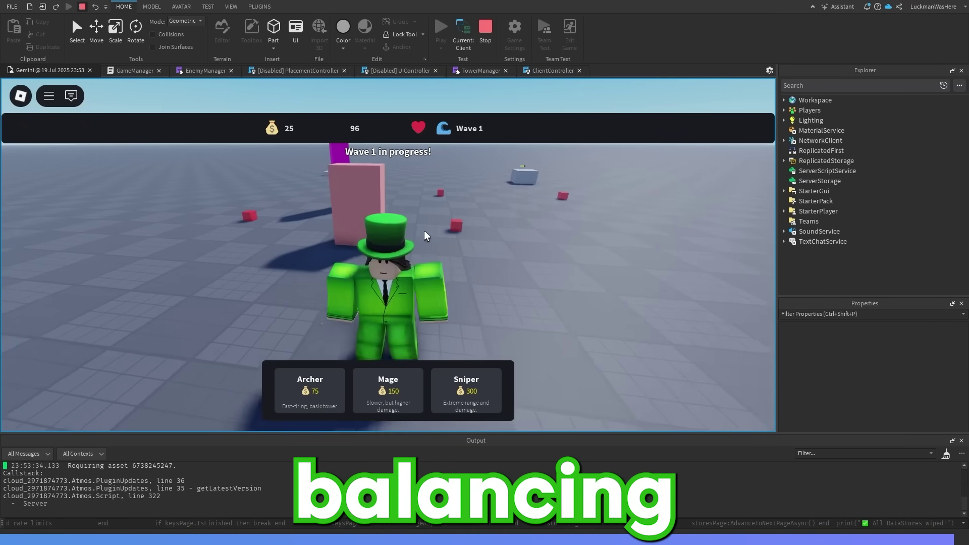
- Walk around the Archer and Mage towers between waves 1 and 2 to examine them
{"action": "key", "text": "w"}
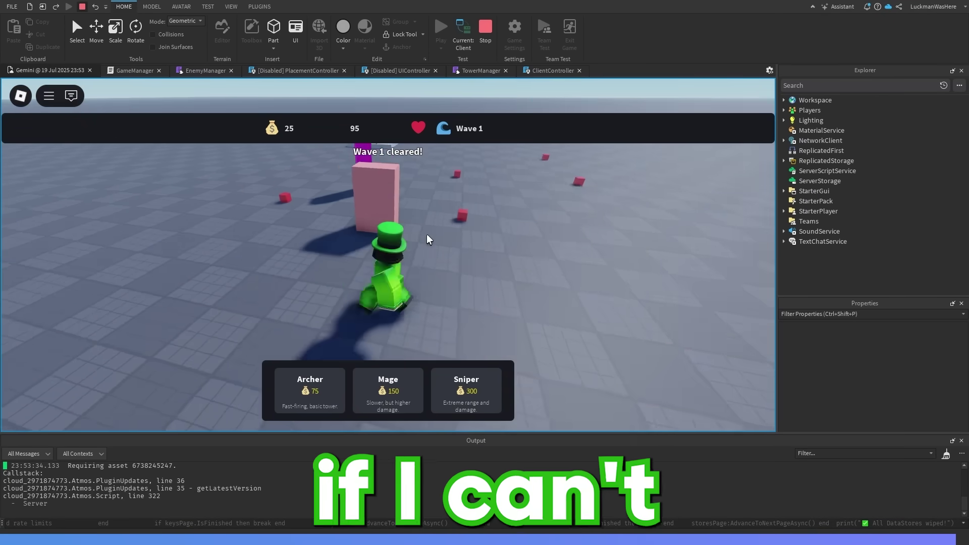
{"action": "key", "text": "s"}
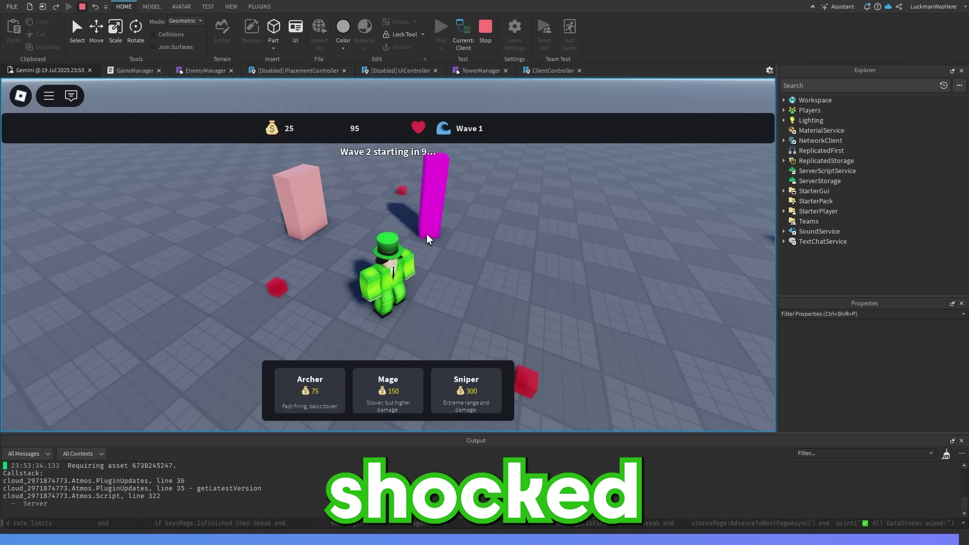
{"action": "right_click_drag", "start_coordinate": [427, 237], "coordinate": [577, 300]}
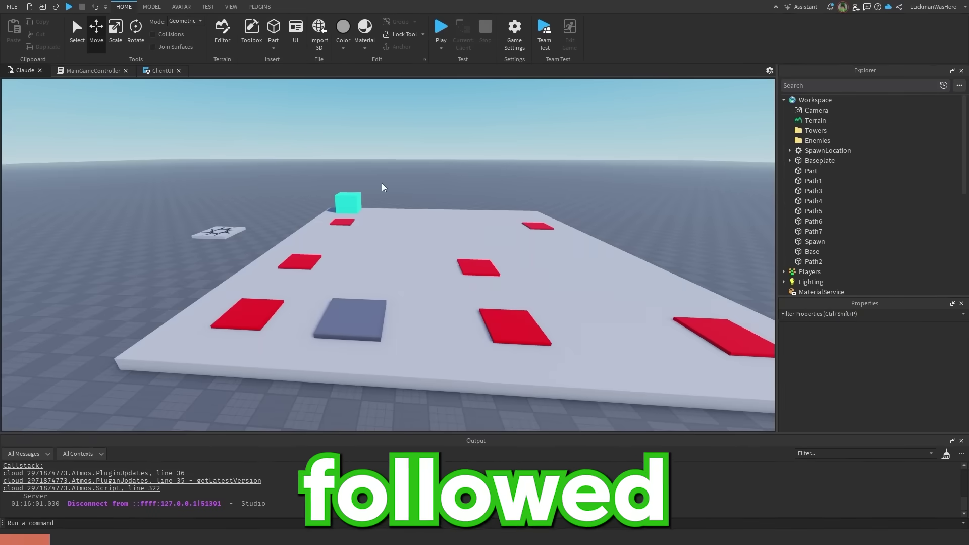
- Look over the Claude map, then switch to YouTube and activate the comment field under "Which AI Can Make The Best SIMULATOR GAME?"
{"action": "right_click_drag", "start_coordinate": [382, 184], "coordinate": [382, 181]}
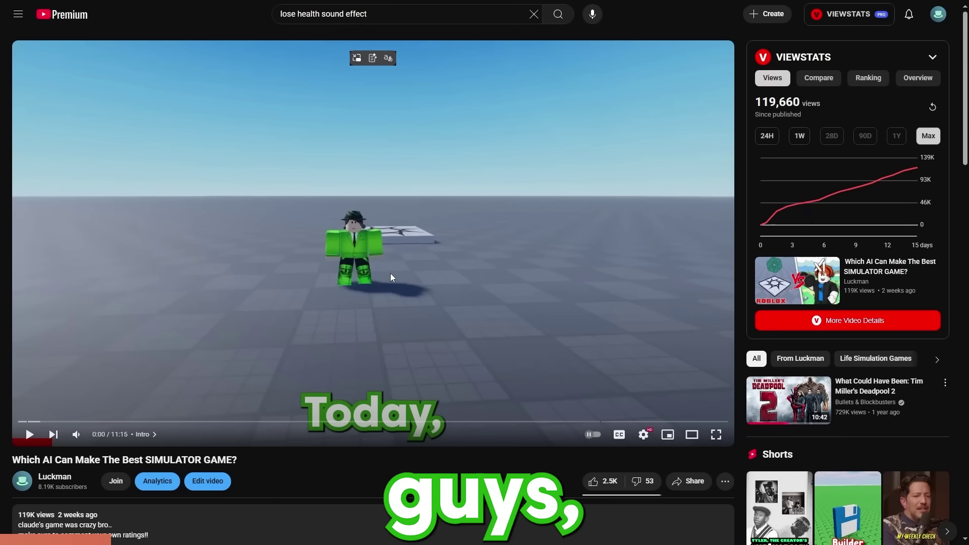
{"action": "scroll", "coordinate": [390, 274], "scroll_direction": "down", "scroll_amount": 10}
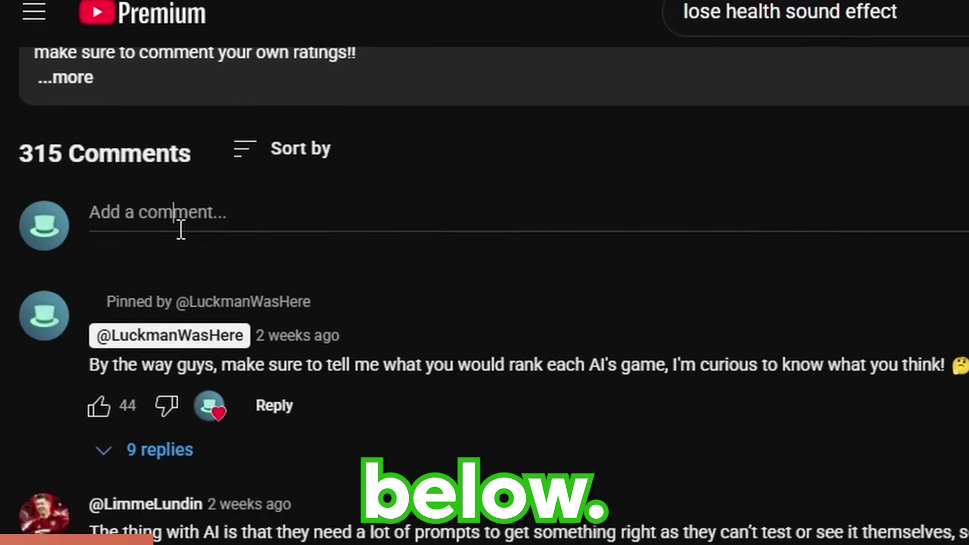
{"action": "left_click", "coordinate": [181, 227]}
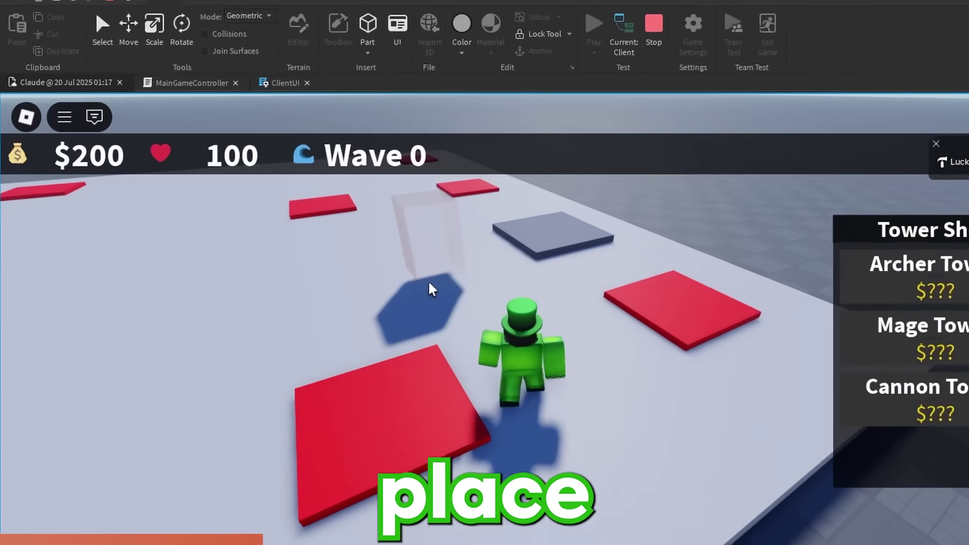
- Place a tower between the red path tiles in the Claude playtest and watch from several angles how it attacks enemies
{"action": "left_click", "coordinate": [428, 281]}
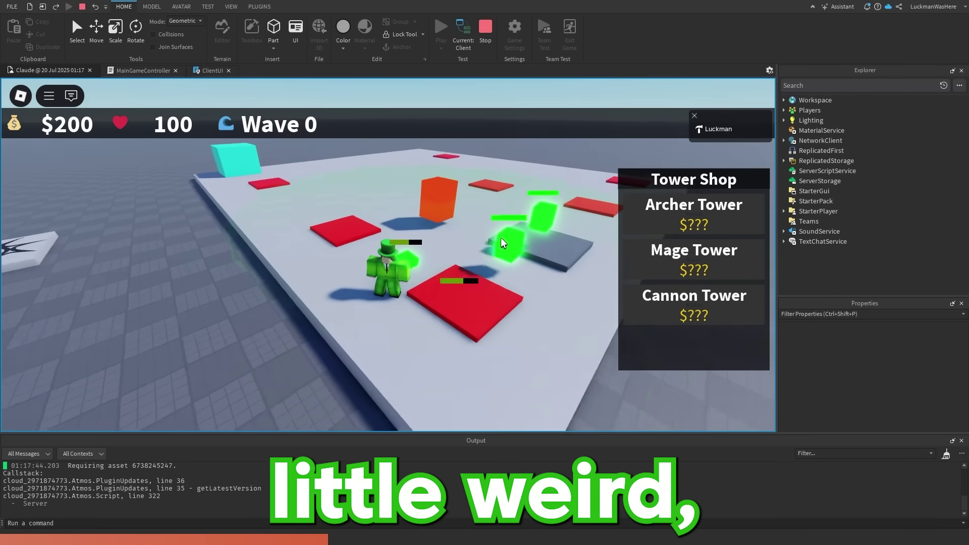
{"action": "right_click_drag", "start_coordinate": [501, 238], "coordinate": [434, 251]}
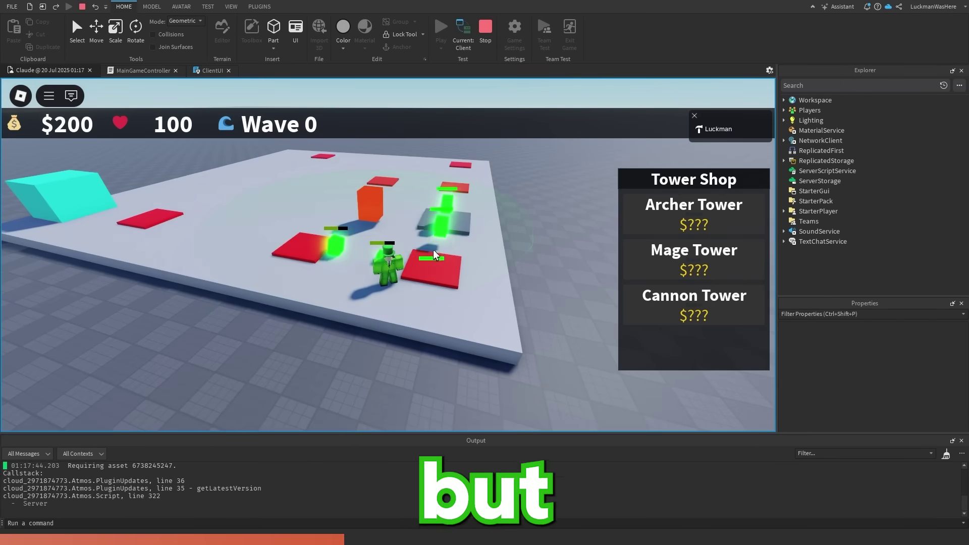
{"action": "right_click_drag", "start_coordinate": [318, 220], "coordinate": [447, 189]}
{"action": "scroll", "coordinate": [344, 229], "scroll_direction": "down", "scroll_amount": 6}
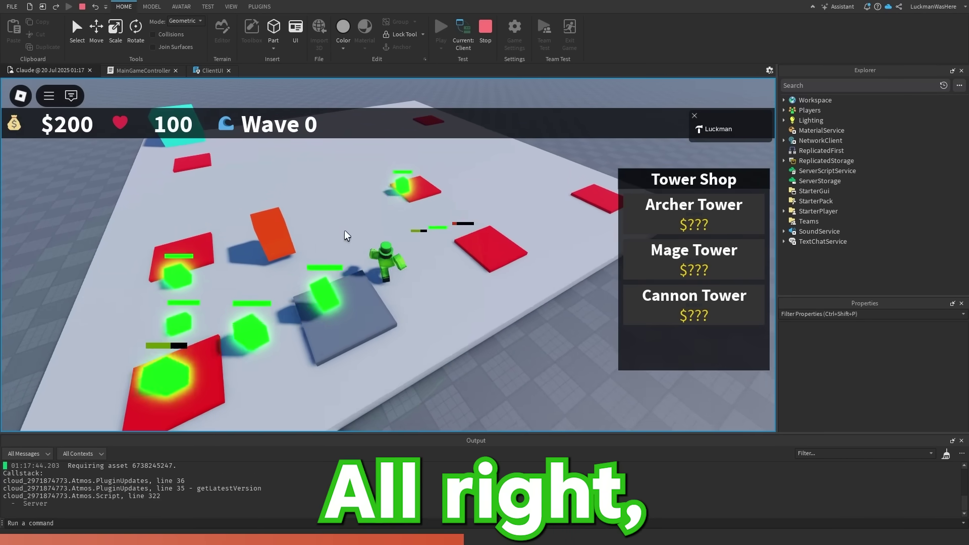
- Walk around the Claude map and examine the enemies, their floating health bars and the towers' range circles from several angles
{"action": "scroll", "coordinate": [343, 230], "scroll_direction": "up", "scroll_amount": 5}
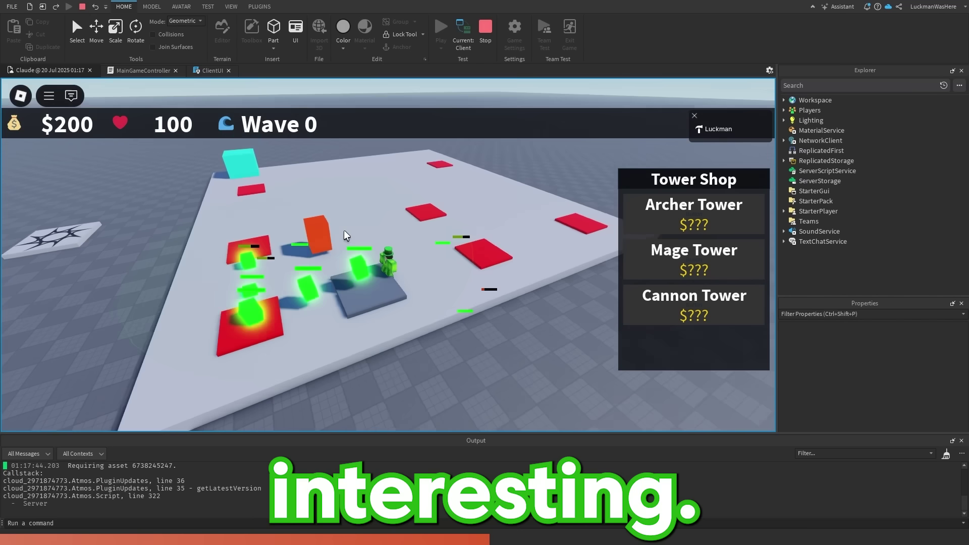
{"action": "key", "text": "w"}
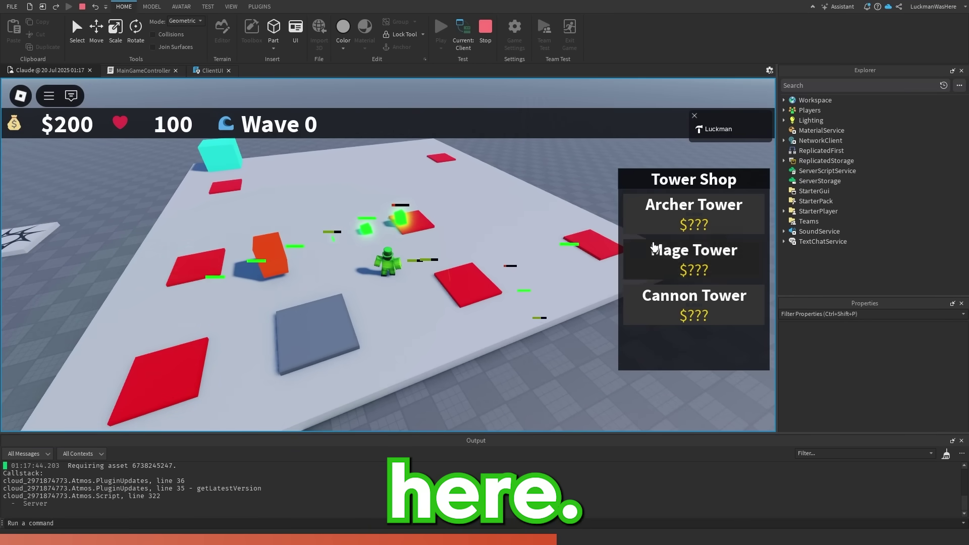
{"action": "key", "text": "w"}
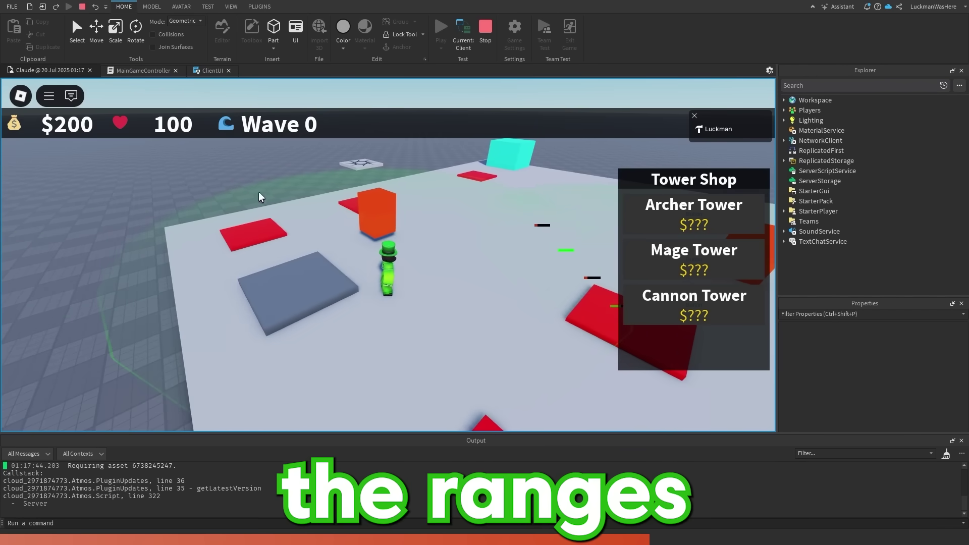
{"action": "key", "text": "w"}
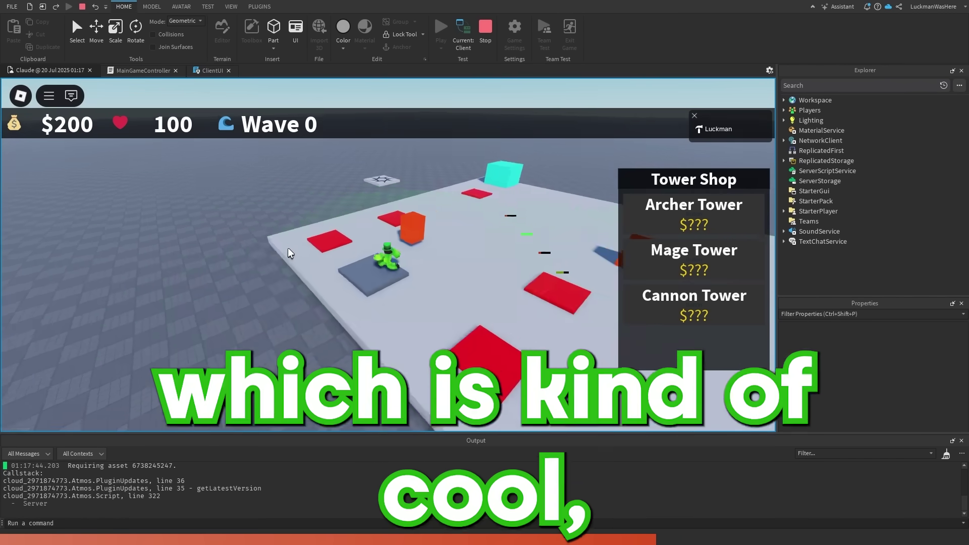
{"action": "key", "text": "w"}
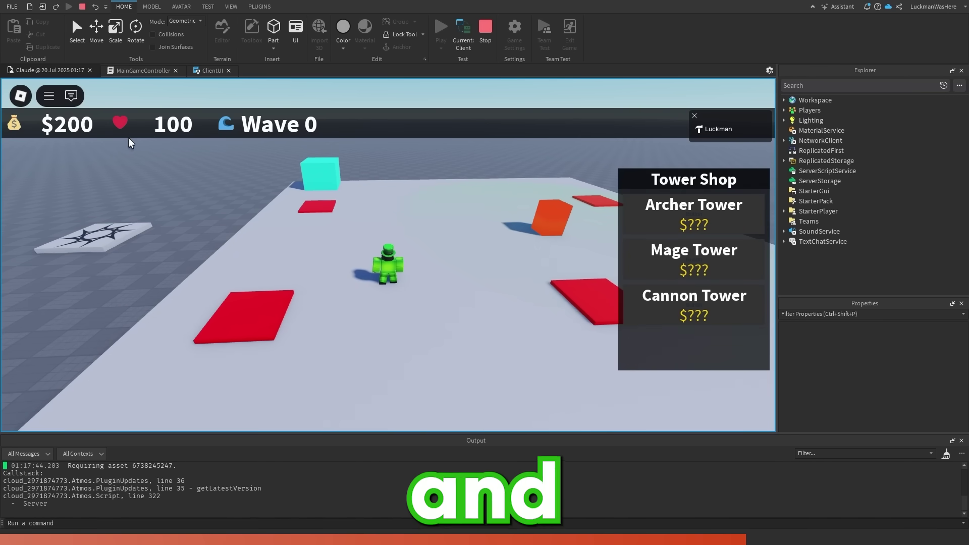
{"action": "right_click_drag", "start_coordinate": [411, 221], "coordinate": [419, 220]}
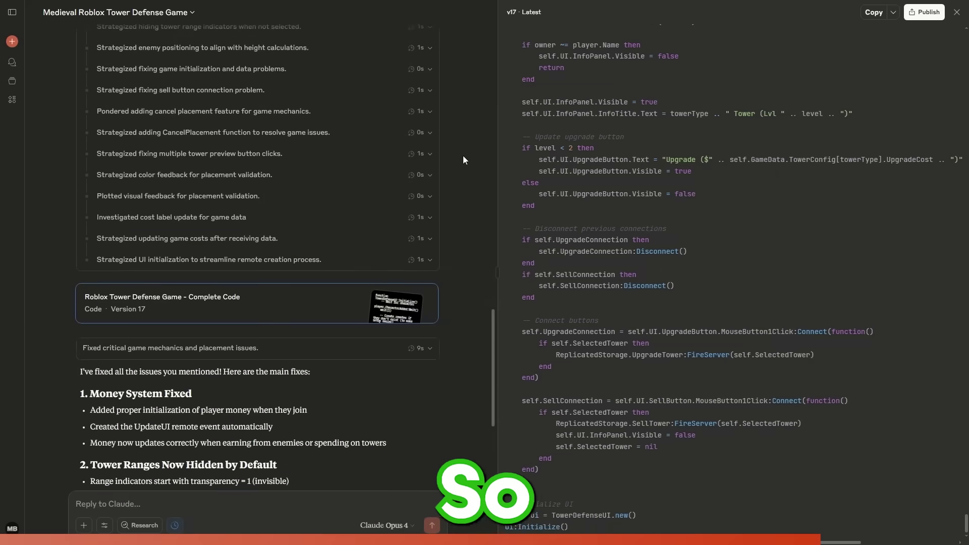
- Read through Claude's list of fixes, then place Archer towers beside the path during wave 2 of the updated playtest
{"action": "scroll", "coordinate": [449, 162], "scroll_direction": "down", "scroll_amount": 10}
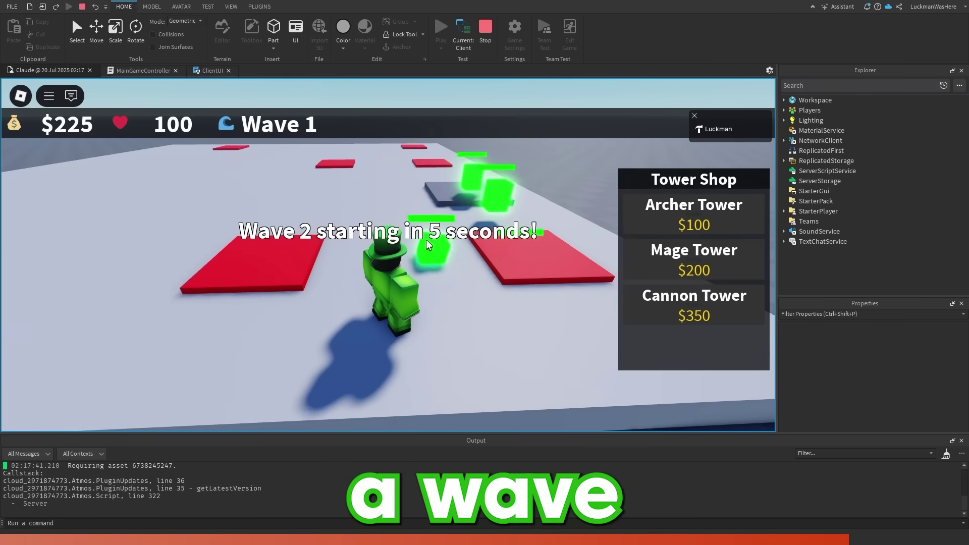
{"action": "left_click", "coordinate": [736, 217]}
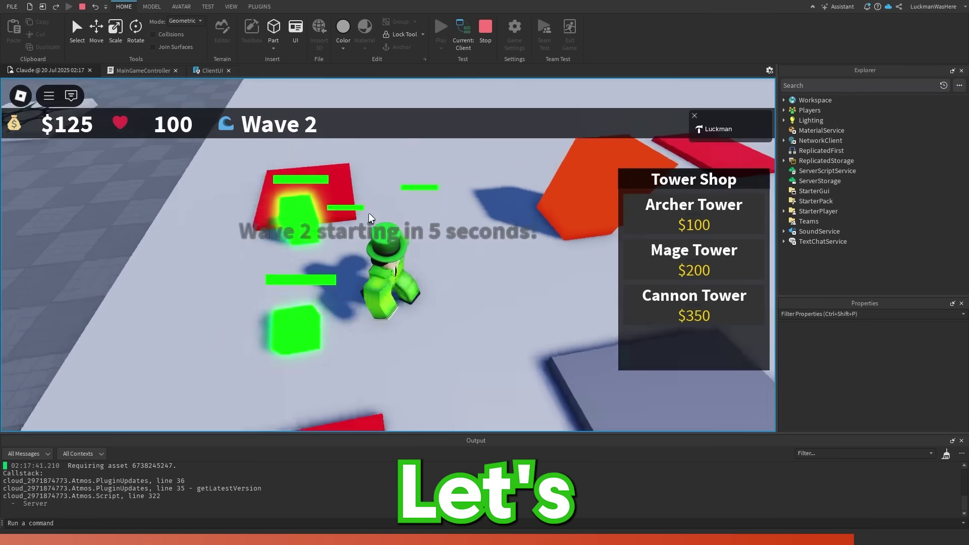
{"action": "key", "text": "d"}
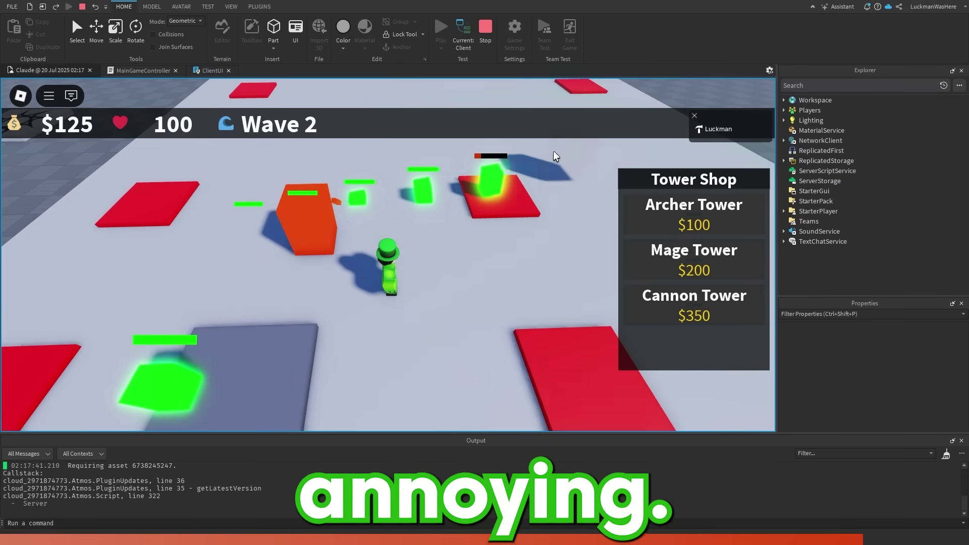
{"action": "left_click", "coordinate": [555, 156]}
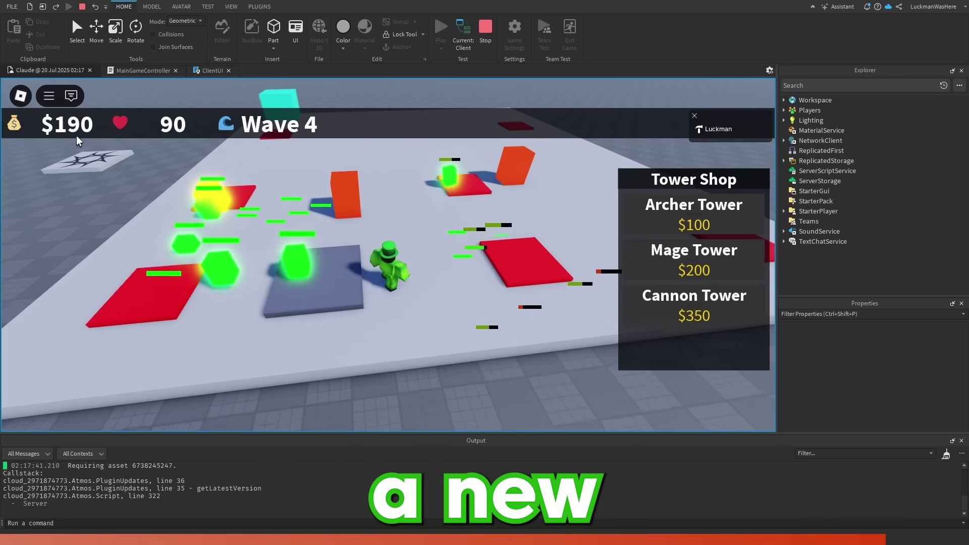
- Upgrade an Archer tower to level 2 for $150 and view the upgraded tower from several angles
{"action": "key", "text": "w"}
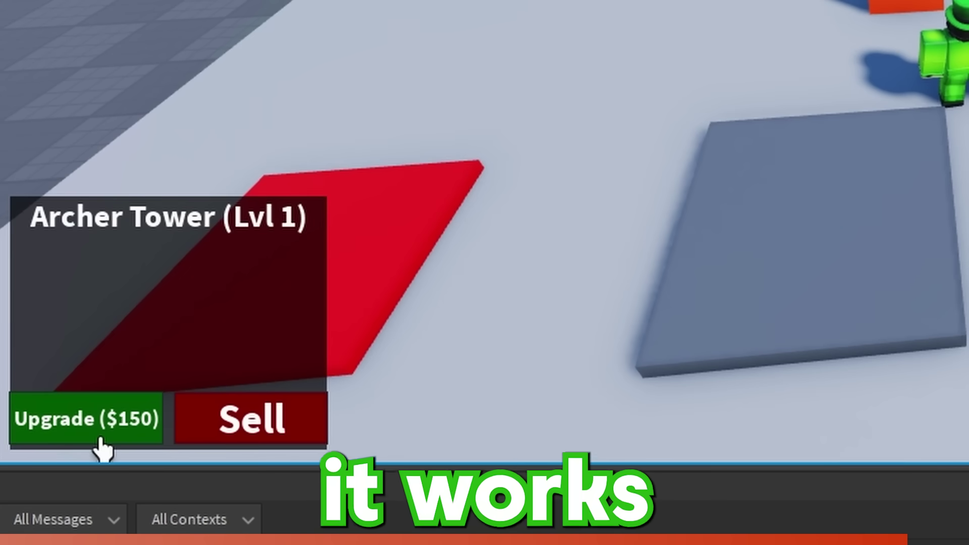
{"action": "left_click", "coordinate": [102, 437]}
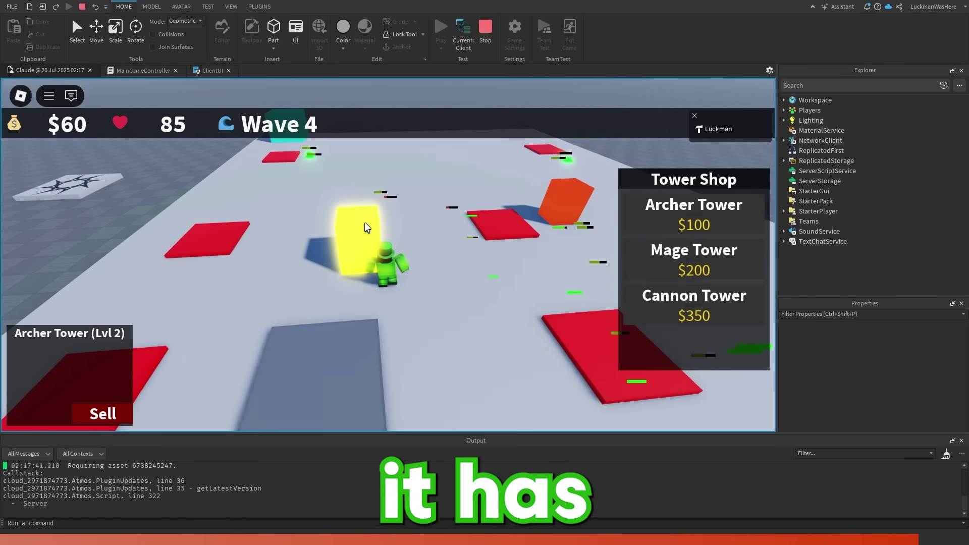
{"action": "key", "text": "w"}
{"action": "right_click_drag", "start_coordinate": [307, 267], "coordinate": [342, 202]}
{"action": "right_click_drag", "start_coordinate": [426, 189], "coordinate": [407, 216]}
- Walk among the wave 1 enemies in the newest Claude playtest and examine them up close
{"action": "scroll", "coordinate": [407, 217], "scroll_direction": "up", "scroll_amount": 5}
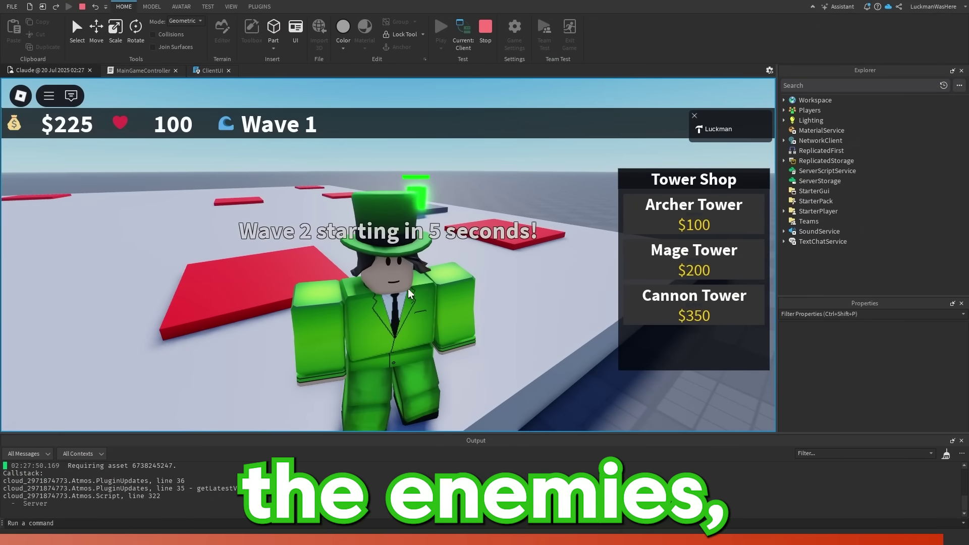
{"action": "key", "text": "w"}
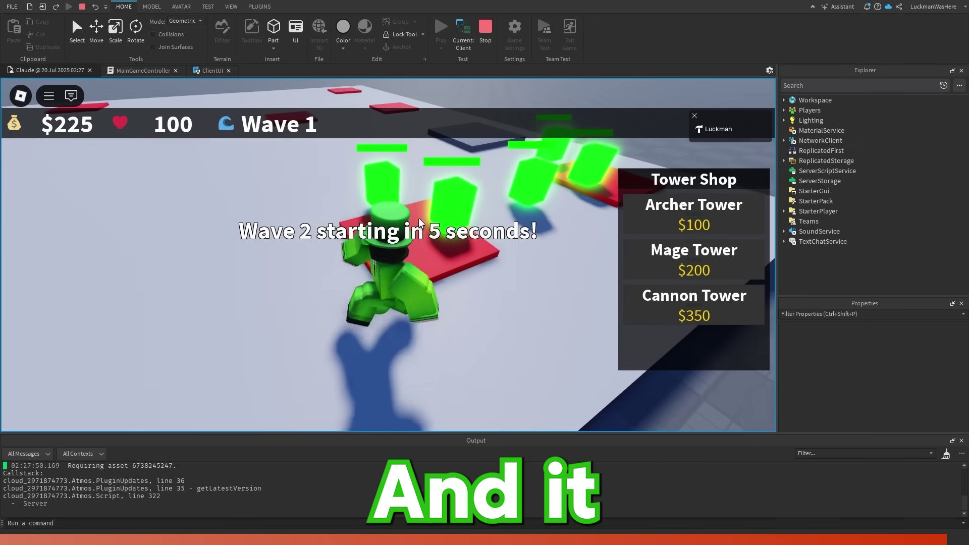
{"action": "key", "text": "s"}
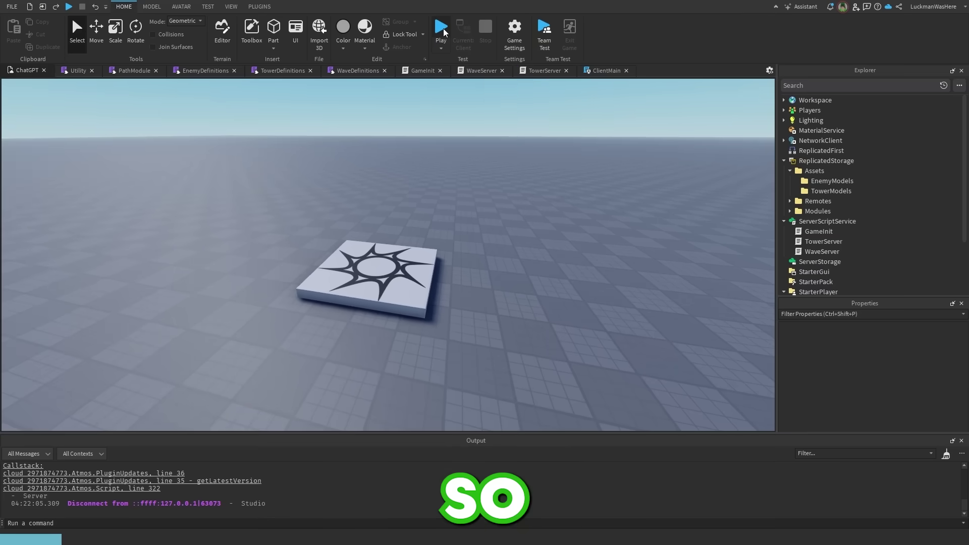
- Start playtesting the ChatGPT game and try to place a tower using one of the unlabeled tower choices
{"action": "left_click", "coordinate": [441, 29]}
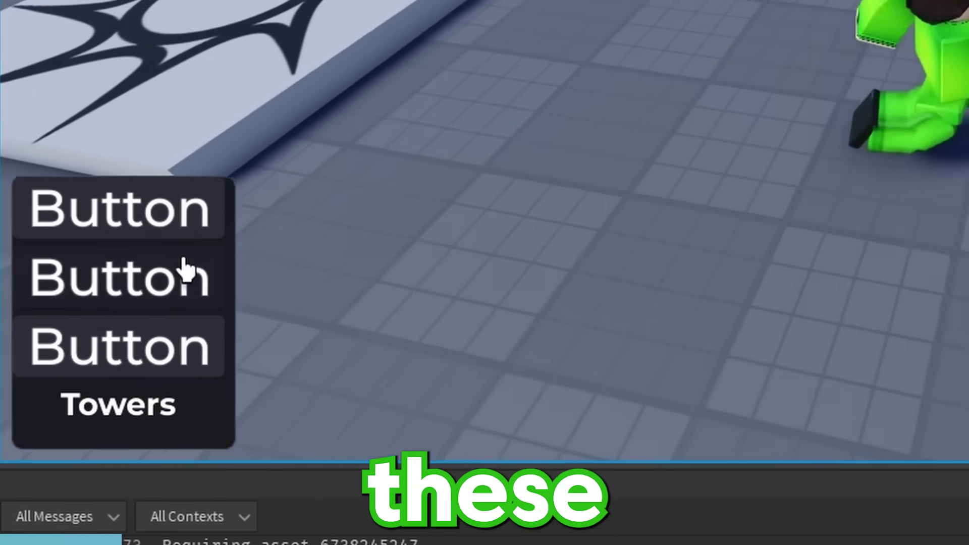
{"action": "left_click", "coordinate": [75, 360]}
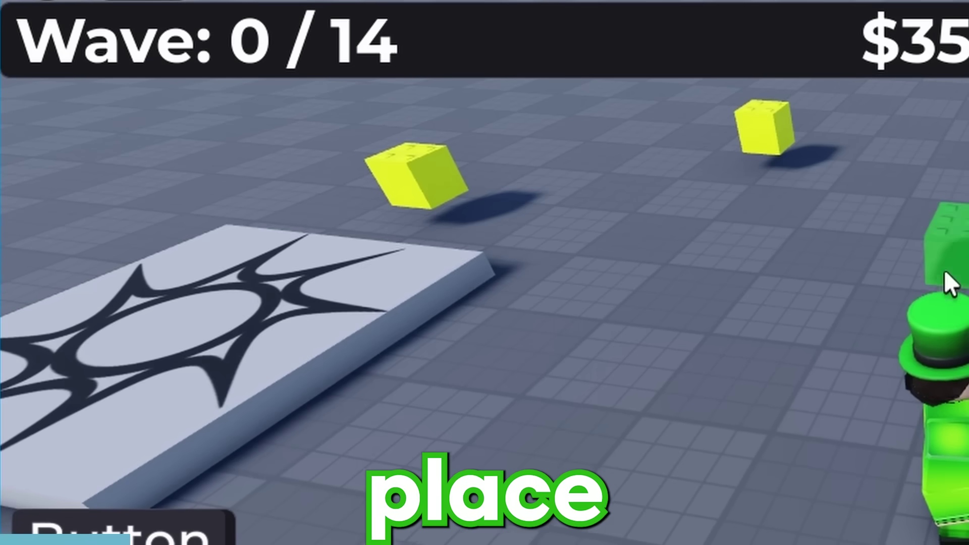
{"action": "left_click", "coordinate": [646, 258]}
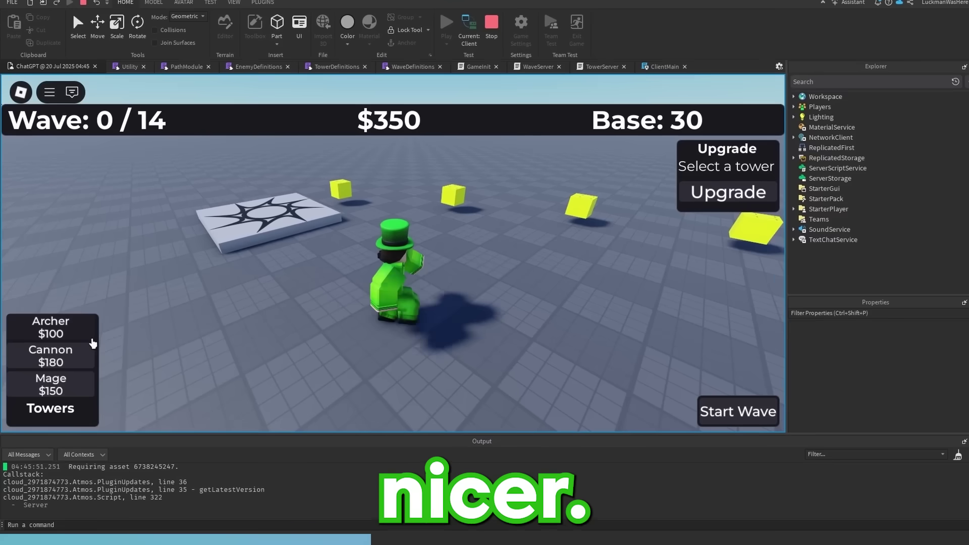
- Place two Archer towers near the yellow path blocks in the ChatGPT playtest and try to upgrade the selected one
{"action": "left_click", "coordinate": [76, 331]}
{"action": "left_click", "coordinate": [484, 214]}
{"action": "key", "text": "w"}
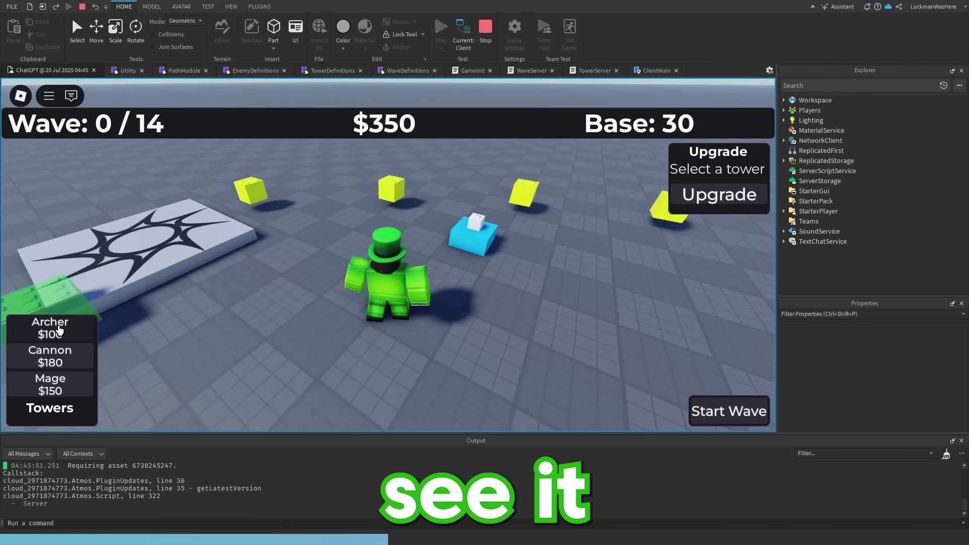
{"action": "right_click_drag", "start_coordinate": [93, 298], "coordinate": [458, 271]}
{"action": "left_click", "coordinate": [461, 269]}
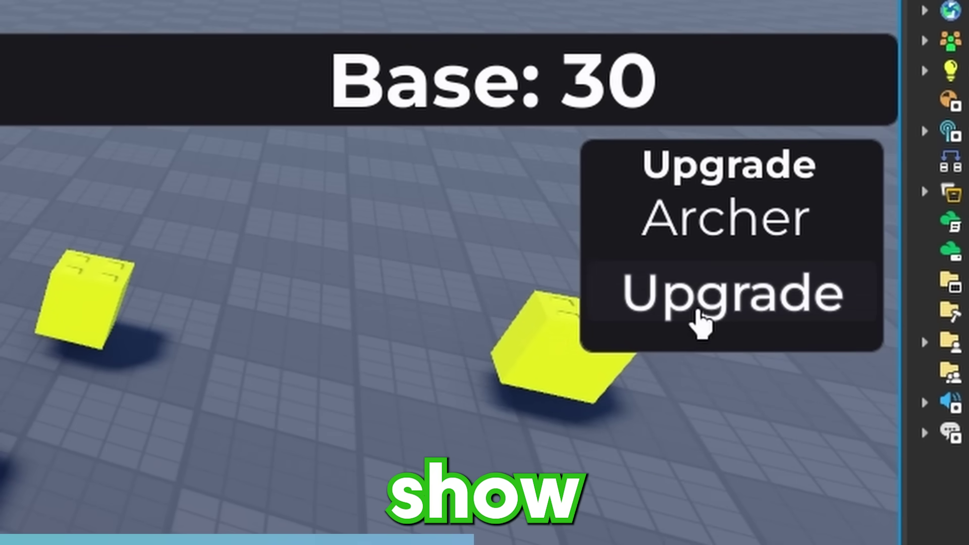
{"action": "left_click", "coordinate": [701, 318]}
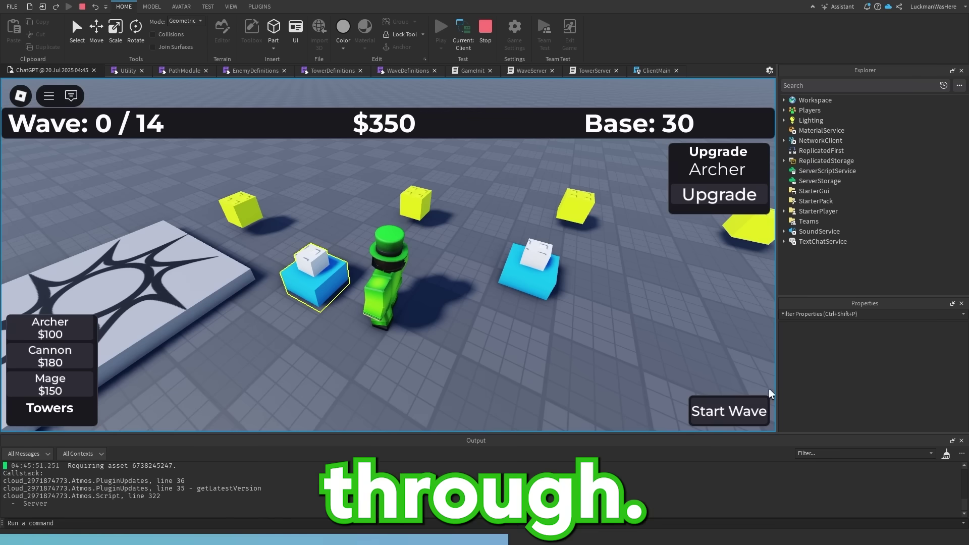
- Start wave 1 of the ChatGPT game and watch the enemies travel along the path past the Archers from several angles
{"action": "scroll", "coordinate": [442, 316], "scroll_direction": "down", "scroll_amount": 5}
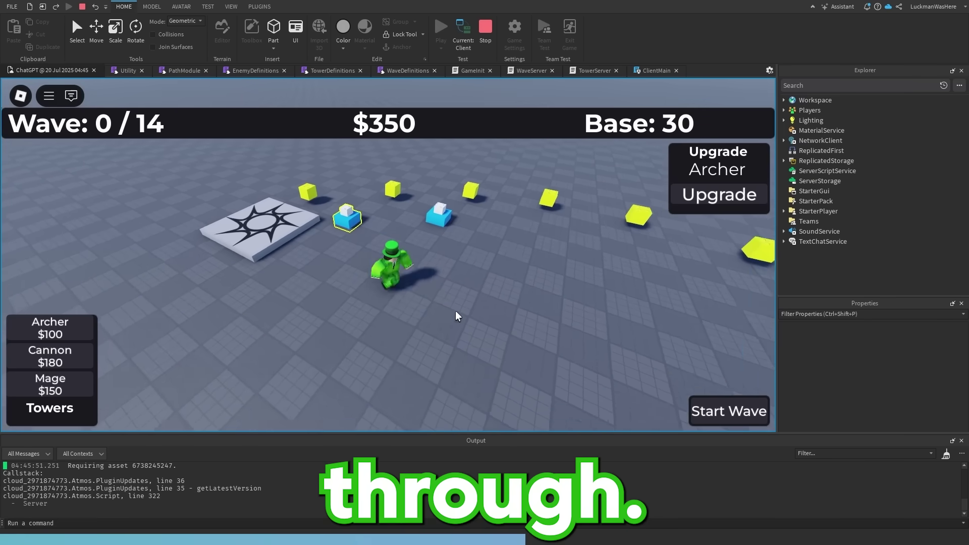
{"action": "left_click", "coordinate": [734, 409]}
{"action": "right_click_drag", "start_coordinate": [464, 302], "coordinate": [465, 302]}
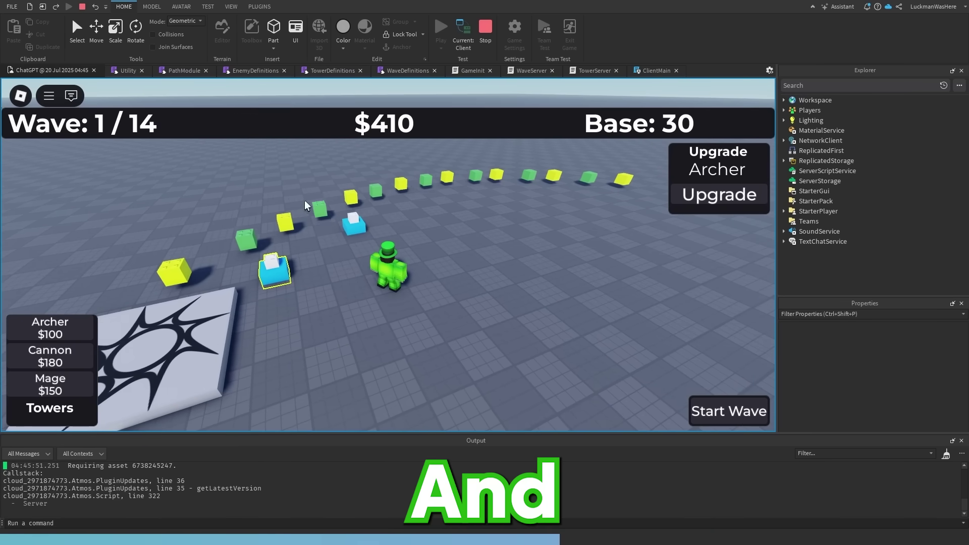
{"action": "right_click_drag", "start_coordinate": [305, 200], "coordinate": [347, 250]}
{"action": "right_click_drag", "start_coordinate": [423, 174], "coordinate": [309, 204]}
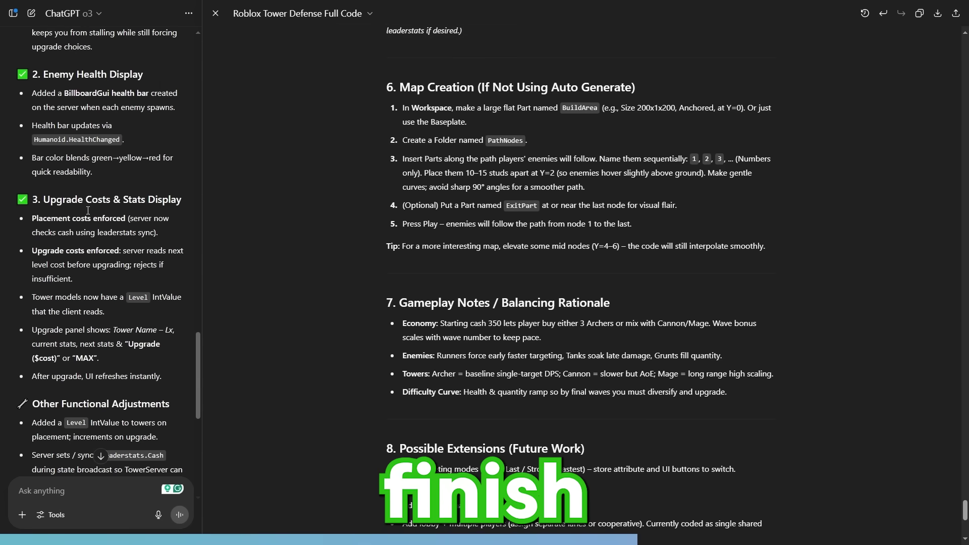
- Review ChatGPT's list of fixes, then inspect the yellow path blocks in the updated playtest
{"action": "scroll", "coordinate": [88, 210], "scroll_direction": "up", "scroll_amount": 7}
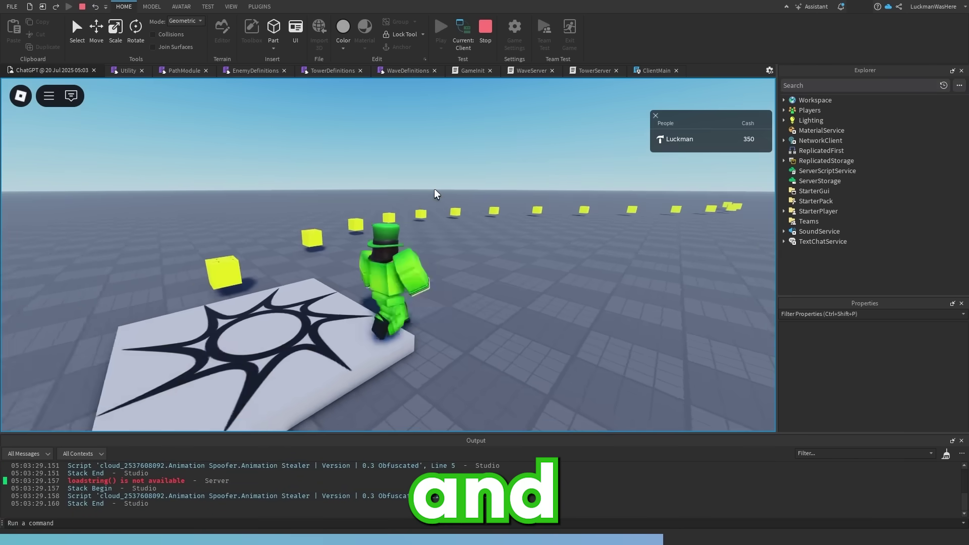
{"action": "scroll", "coordinate": [283, 477], "scroll_direction": "up", "scroll_amount": 3}
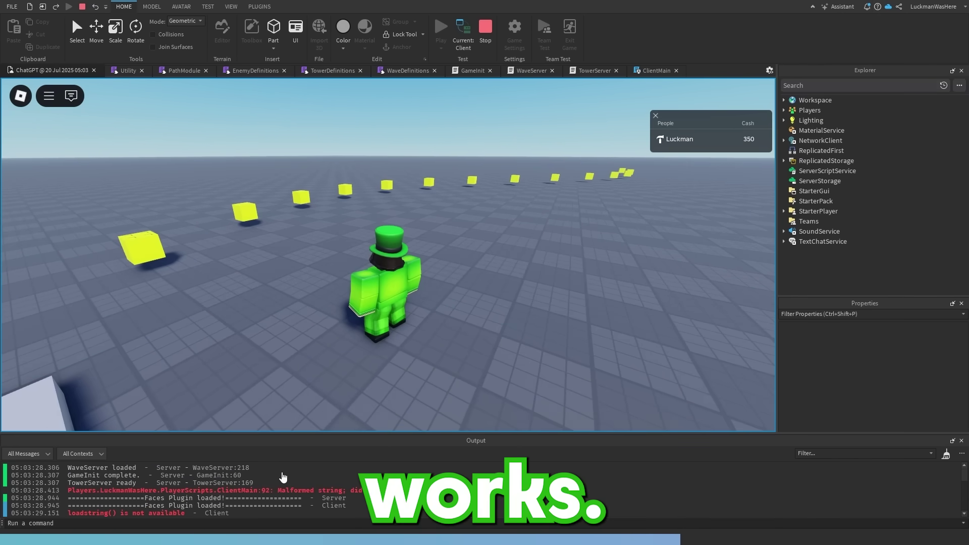